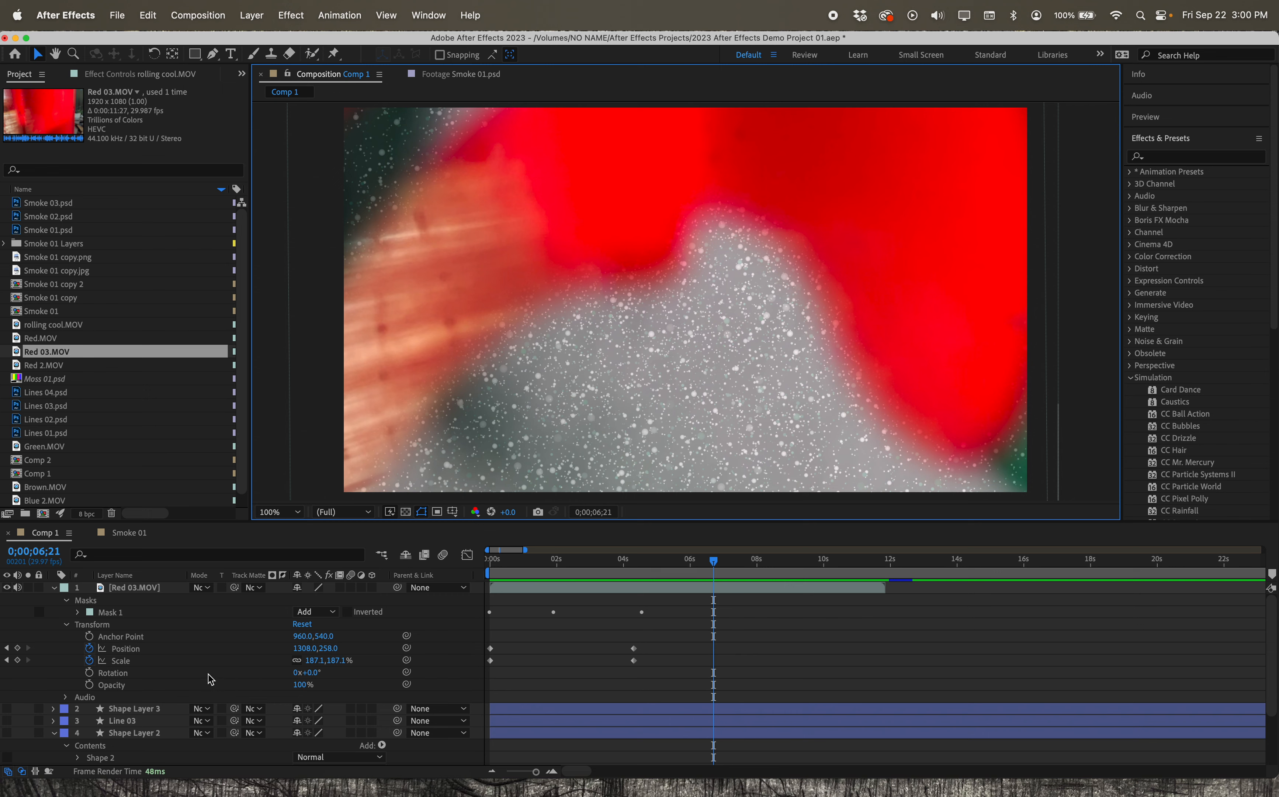
Hide the Red 03.MOV and rolling cool.MOV layers and collapse the expanded properties of the Red 03.MOV and Shape Layer 2 layers.
{"action": "left_click", "coordinate": [6, 587]}
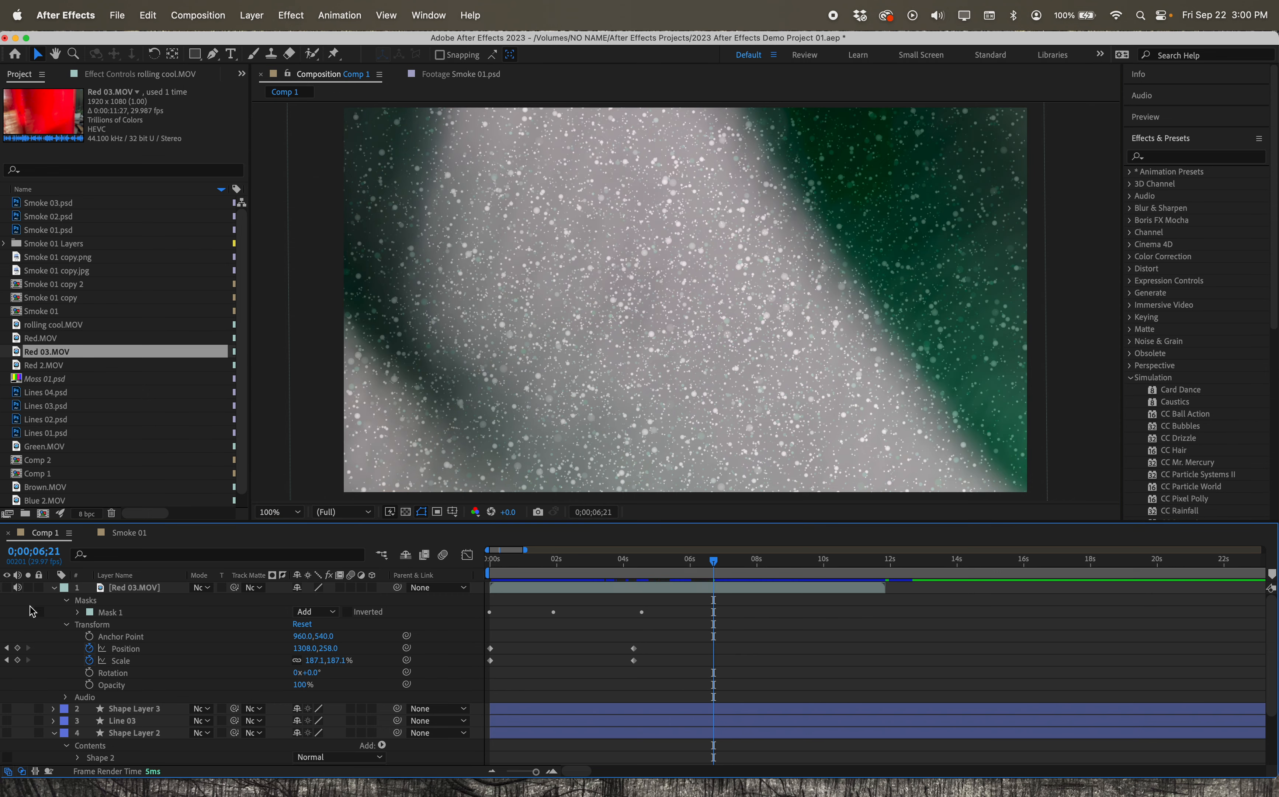
{"action": "scroll", "coordinate": [23, 600], "scroll_direction": "down", "scroll_amount": 3}
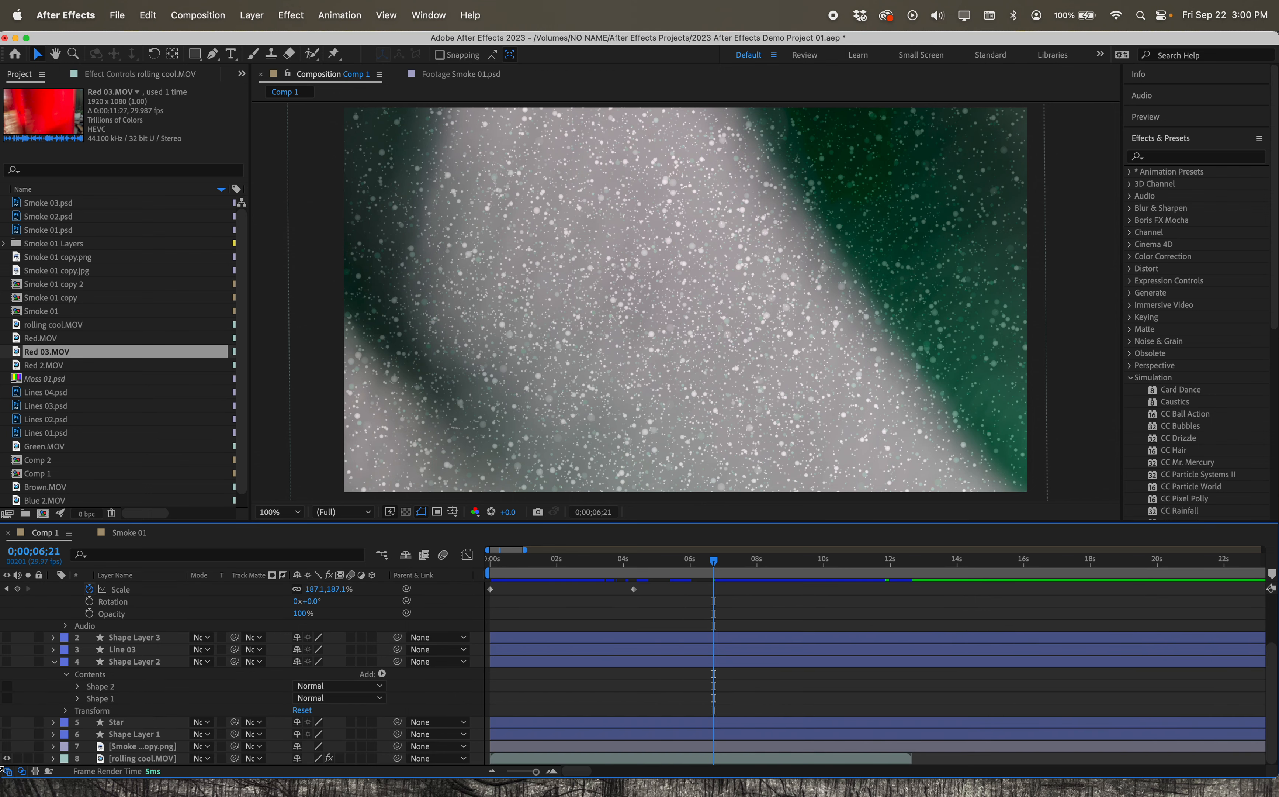
{"action": "left_click", "coordinate": [7, 757]}
{"action": "scroll", "coordinate": [185, 675], "scroll_direction": "up", "scroll_amount": 3}
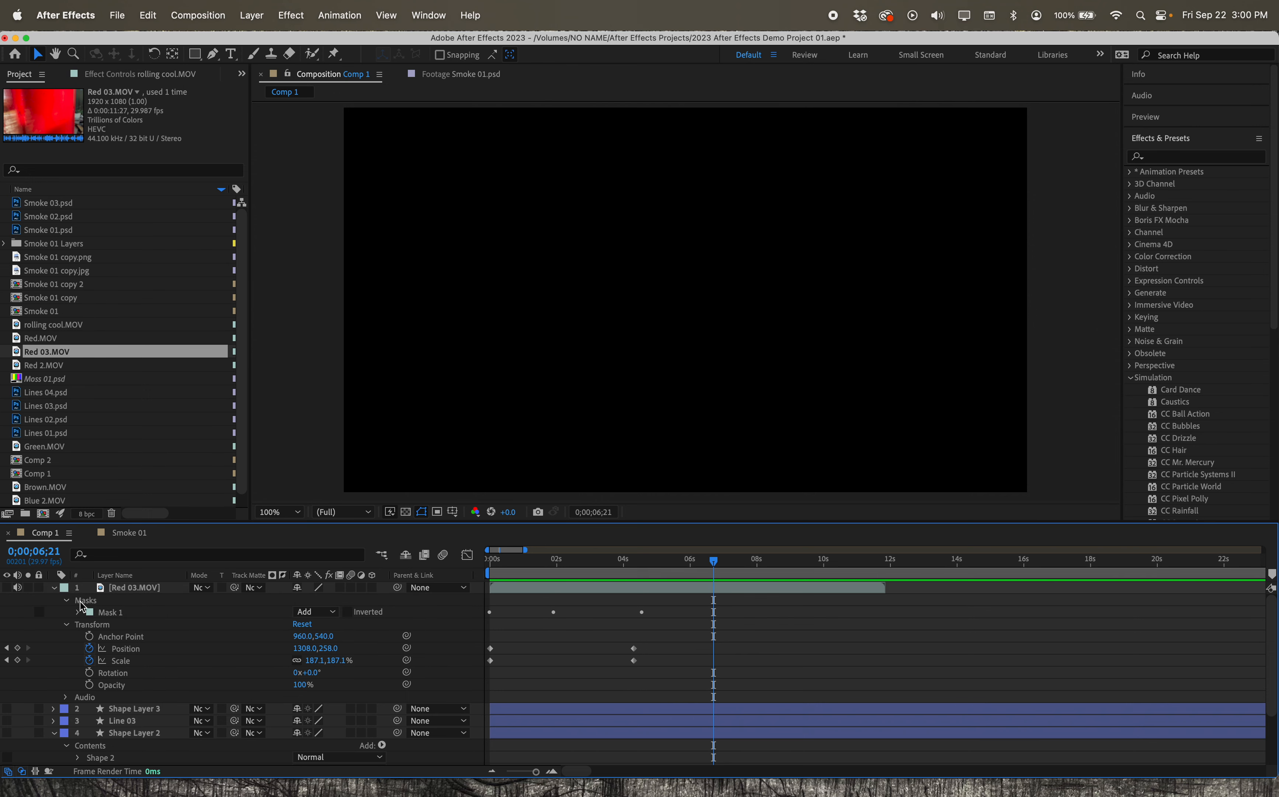
{"action": "left_click", "coordinate": [54, 588]}
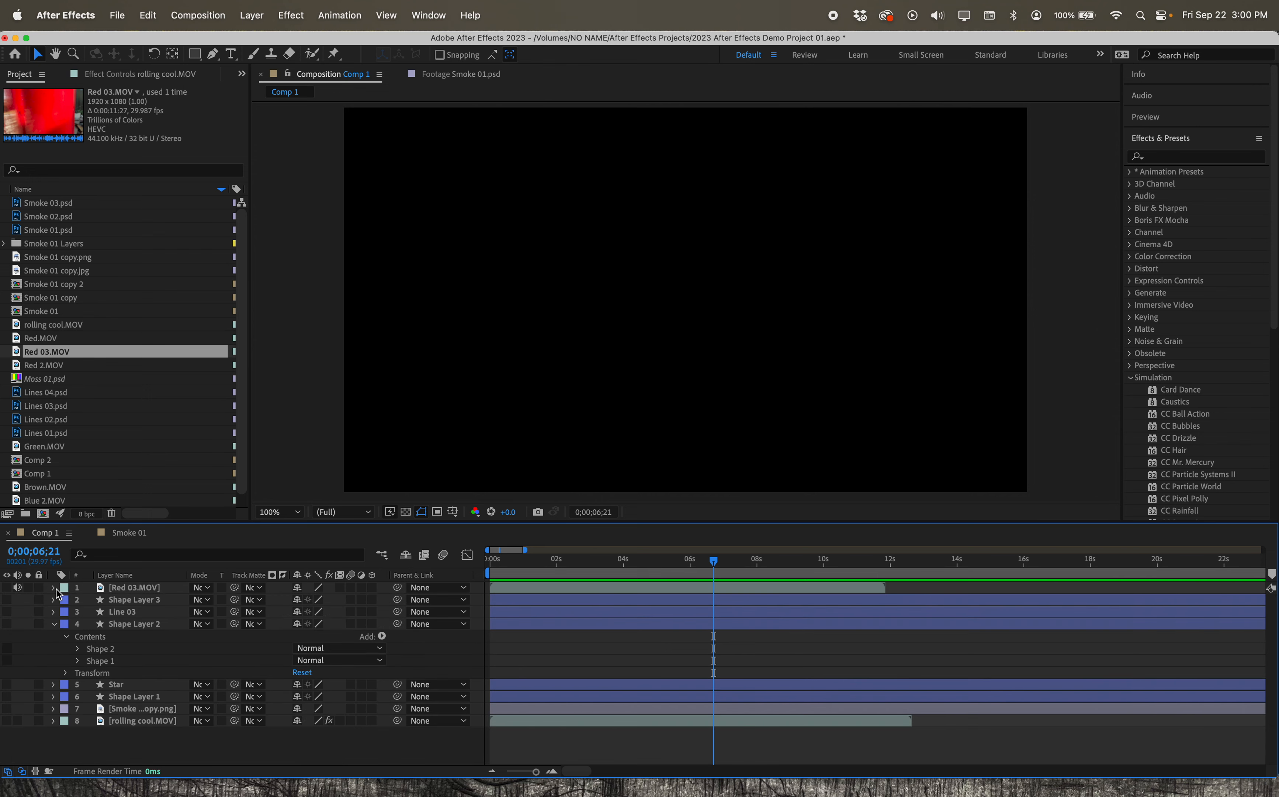
{"action": "left_click", "coordinate": [54, 623]}
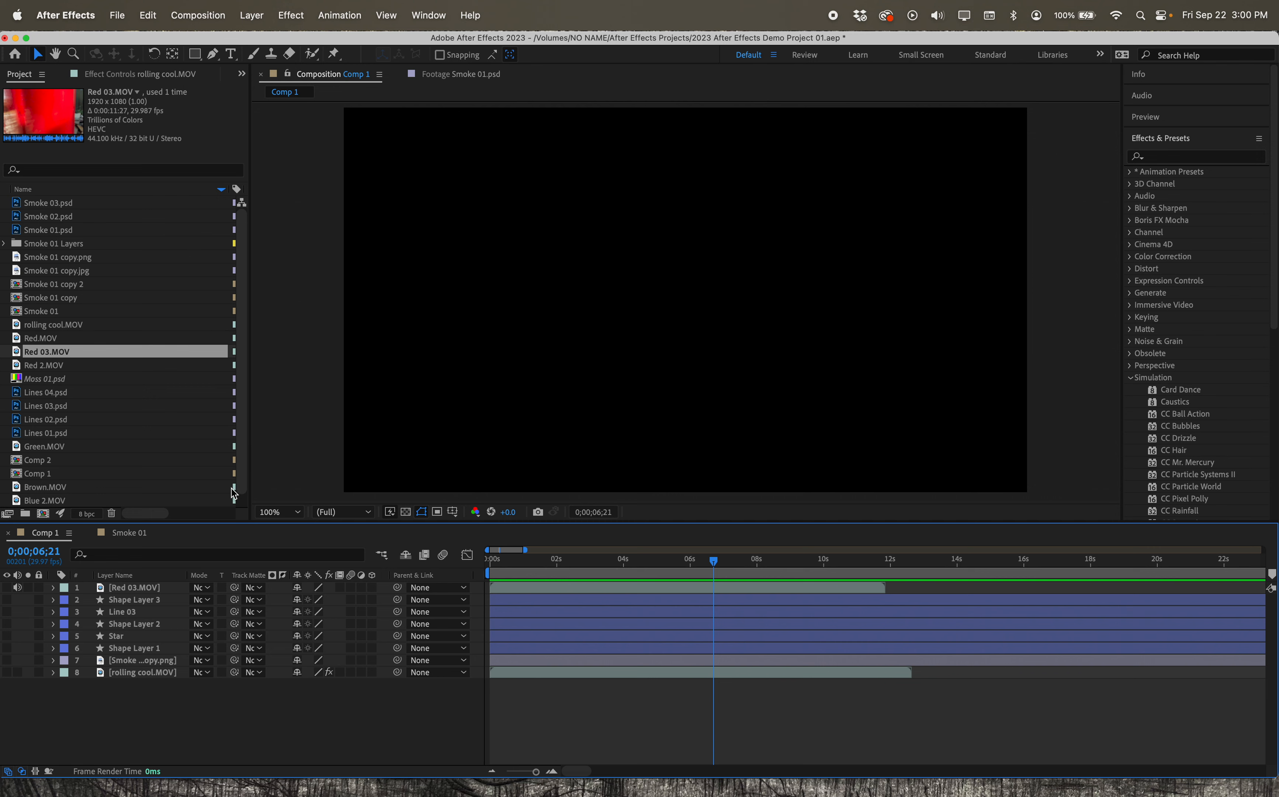
Add the Blue 2.MOV footage to Comp 1 as the topmost layer, above Red 03.MOV.
{"action": "scroll", "coordinate": [84, 484], "scroll_direction": "down", "scroll_amount": 1}
{"action": "left_click", "coordinate": [89, 487]}
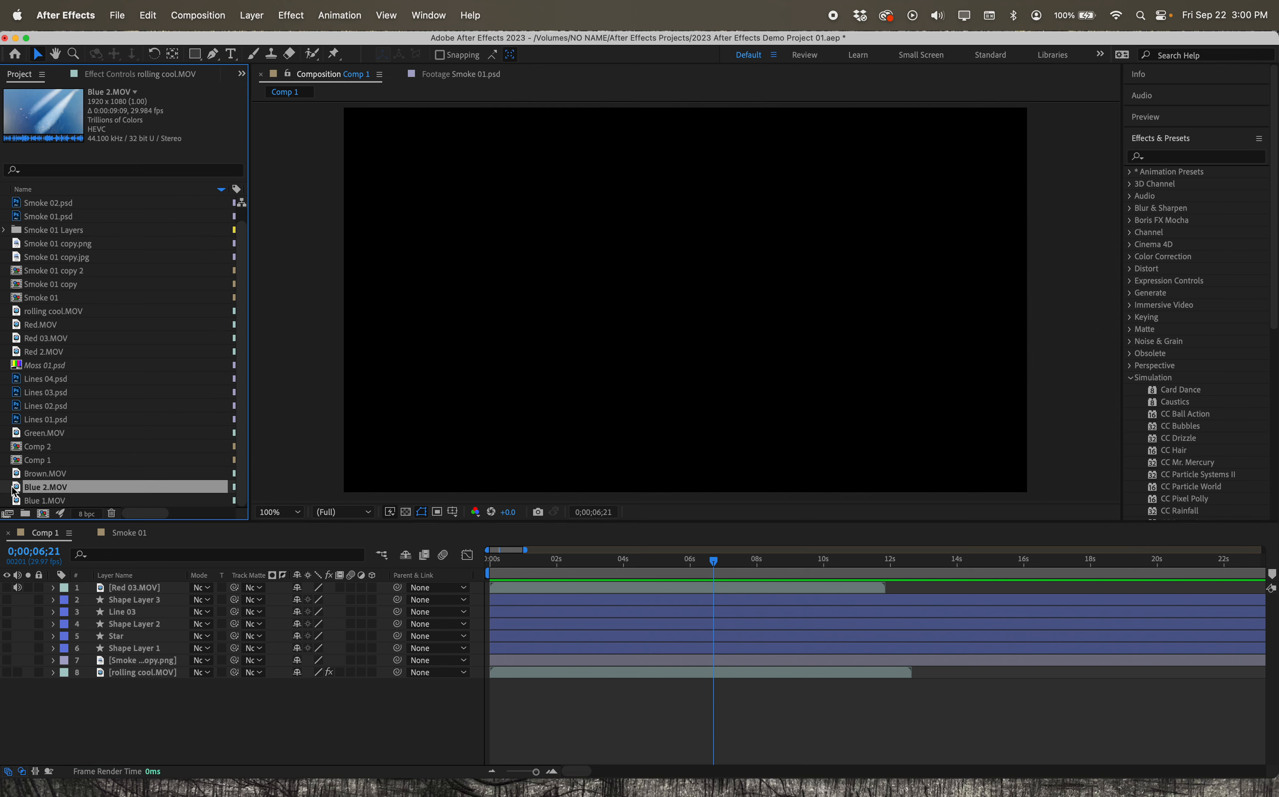
{"action": "left_click_drag", "start_coordinate": [12, 490], "coordinate": [55, 586]}
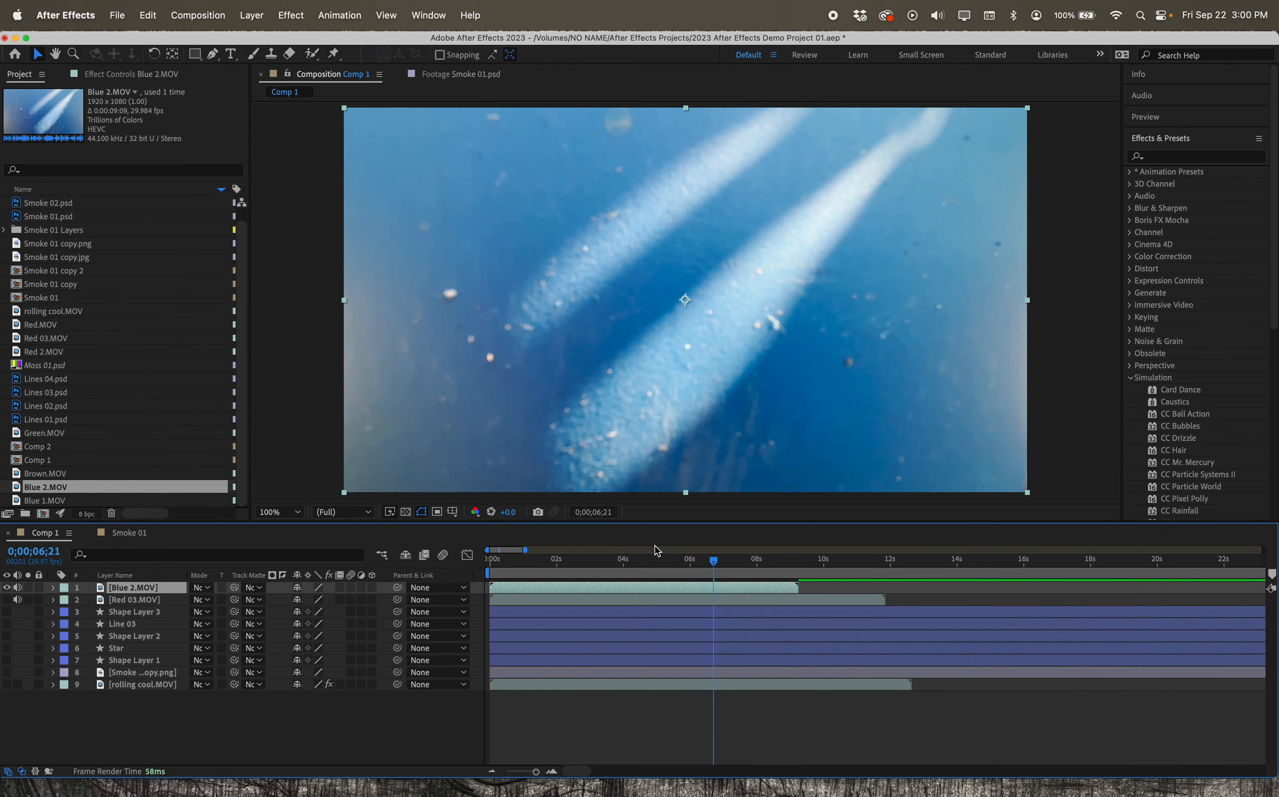
Preview the Blue 2.MOV clip at its original speed and scrub through its frames.
{"action": "left_click_drag", "start_coordinate": [714, 561], "coordinate": [534, 560]}
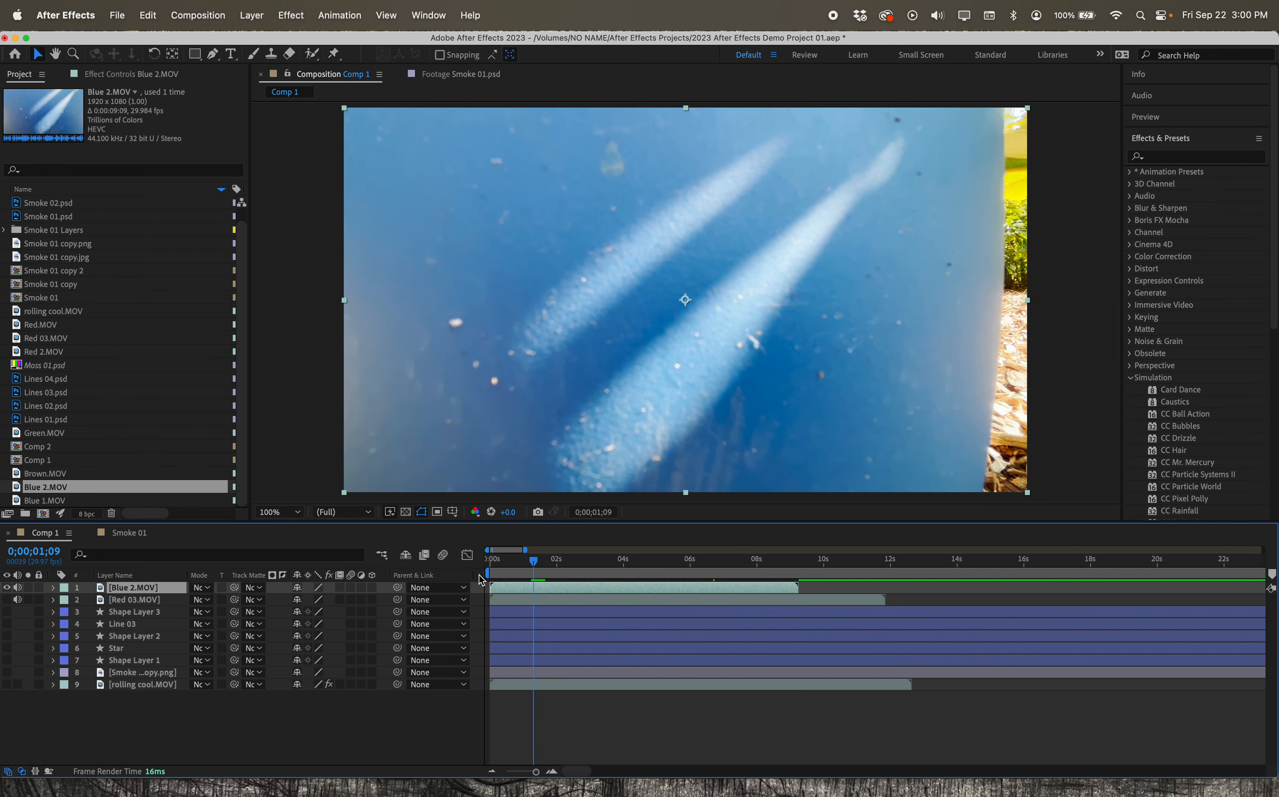
{"action": "key", "text": "space"}
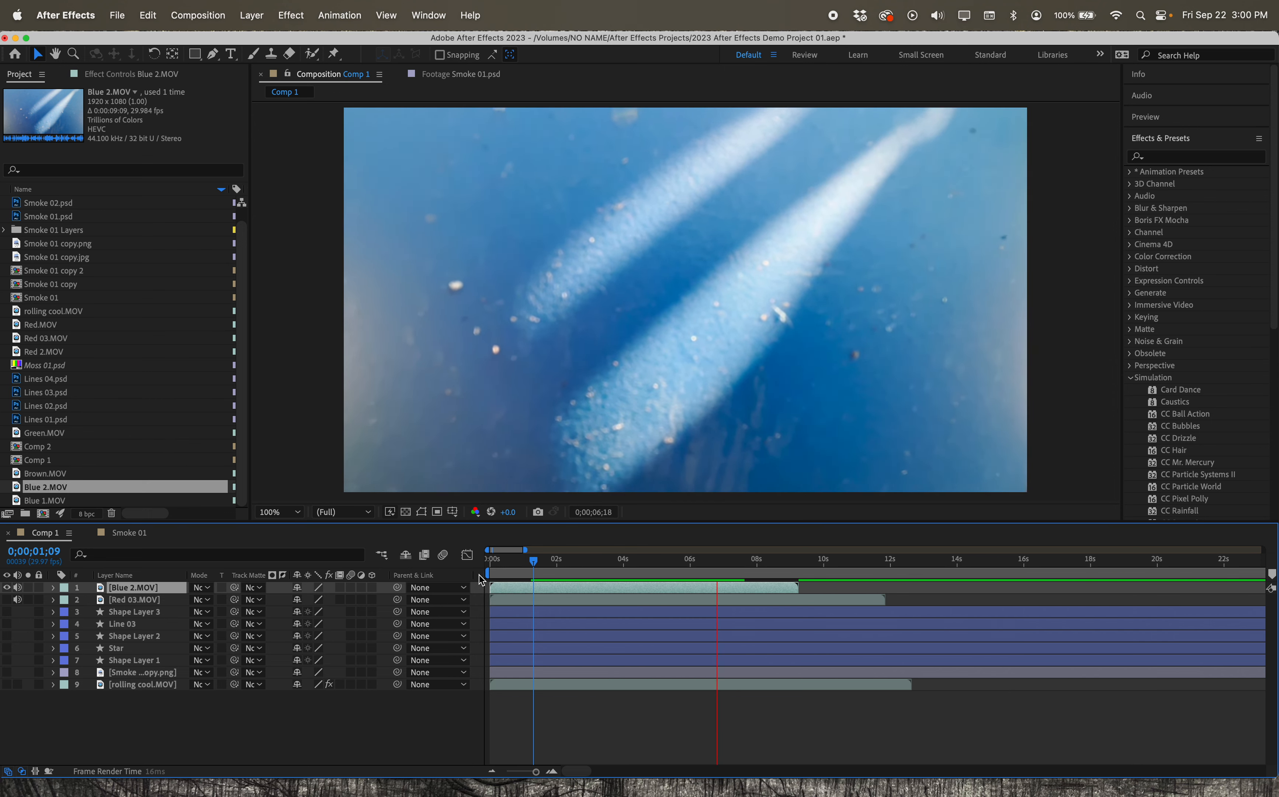
{"action": "key", "text": "space"}
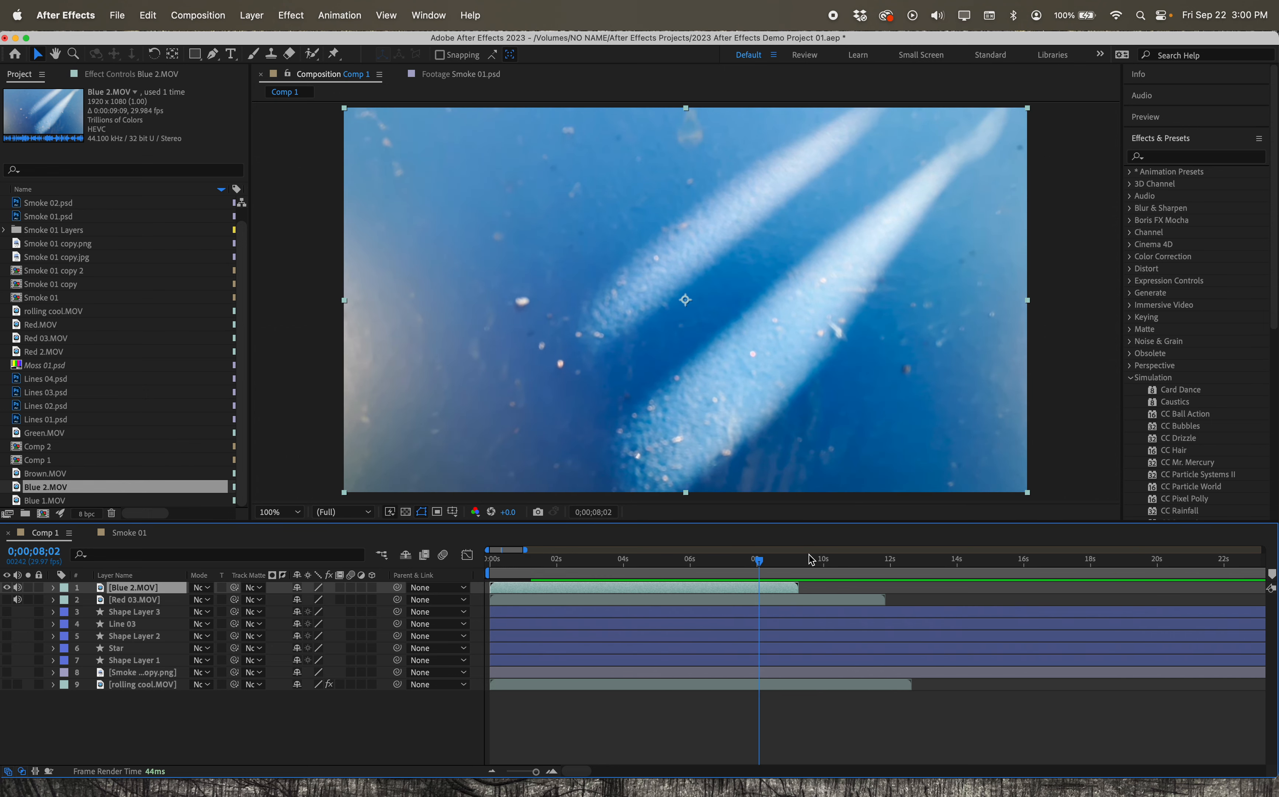
{"action": "left_click_drag", "start_coordinate": [758, 559], "coordinate": [620, 560]}
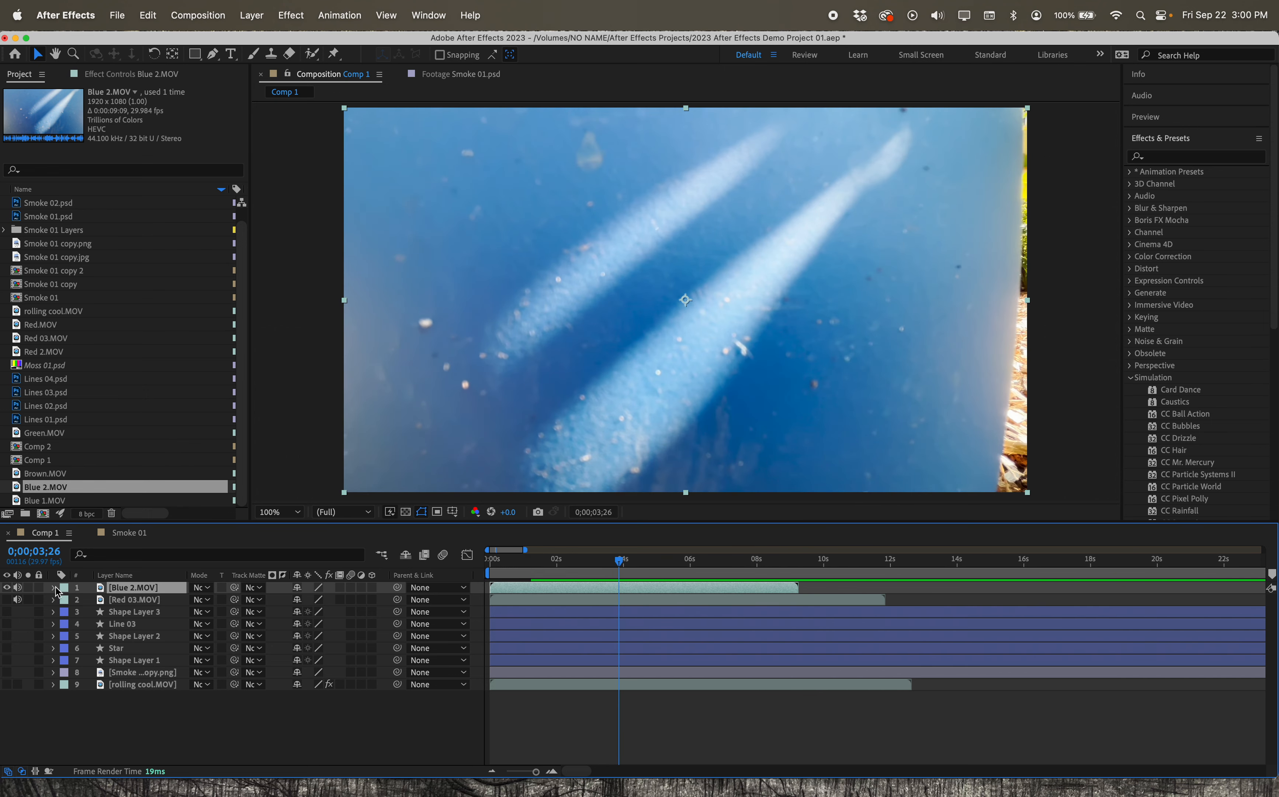
Mute the audio of the Red 03.MOV and Blue 2.MOV layers and move the current time to 0;00;03;02.
{"action": "left_click", "coordinate": [18, 599]}
{"action": "left_click", "coordinate": [17, 587]}
{"action": "left_click_drag", "start_coordinate": [622, 553], "coordinate": [594, 566]}
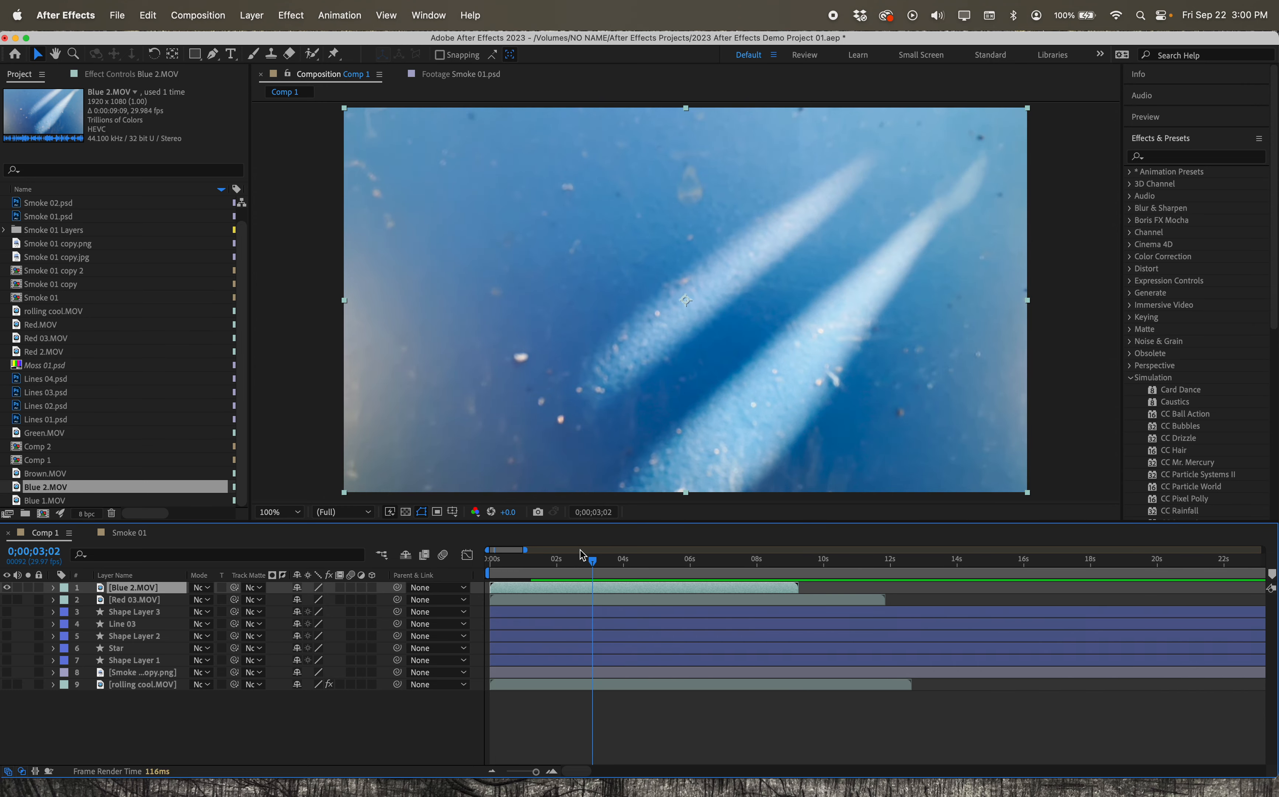
Speed up the Blue 2.MOV layer with Time Stretch, setting the stretch factor to 20.
{"action": "right_click", "coordinate": [632, 589]}
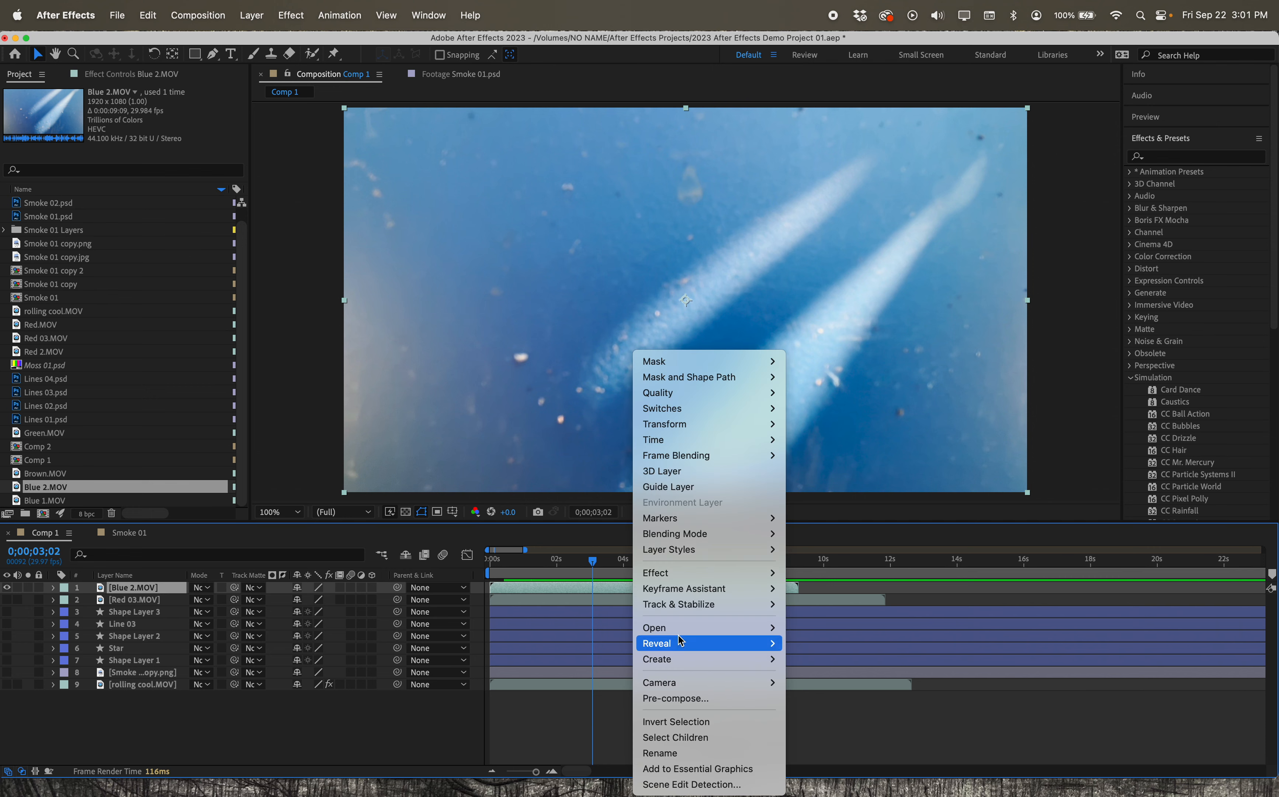
{"action": "mouse_move", "coordinate": [695, 682]}
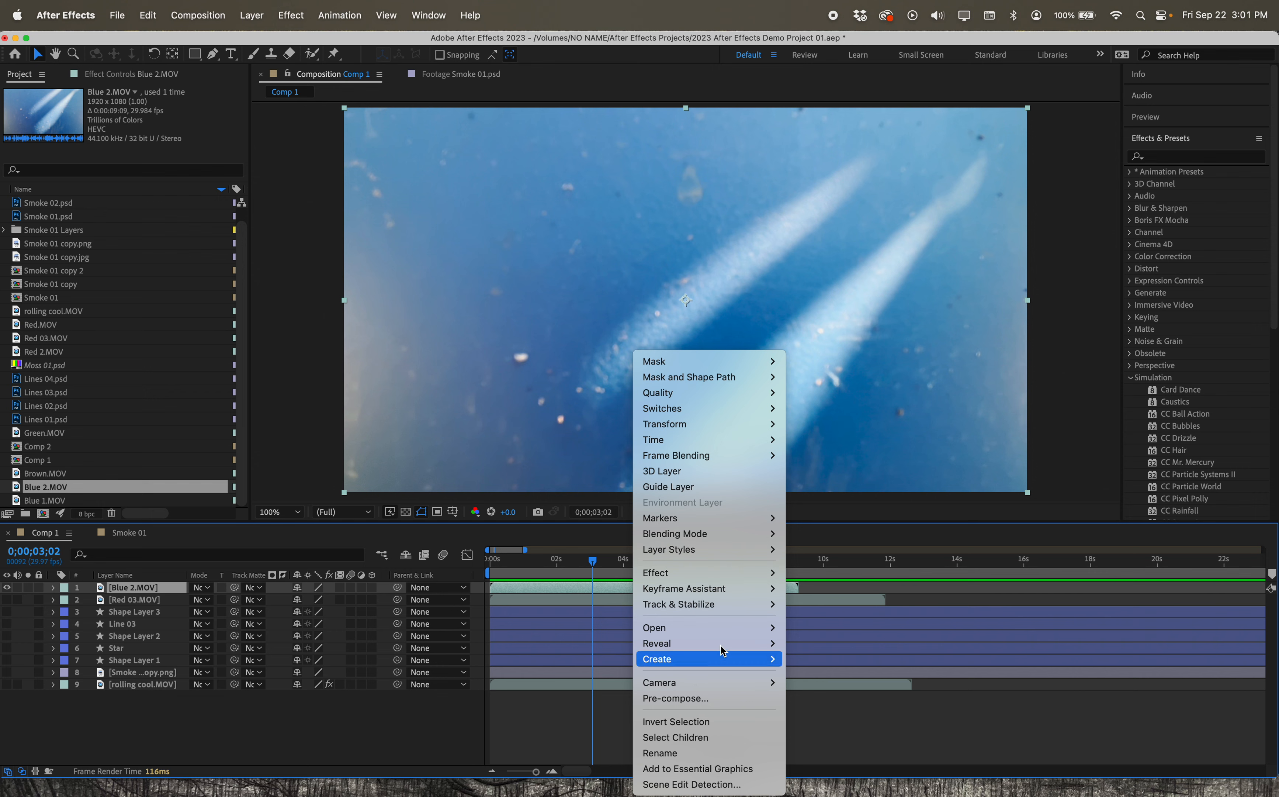
{"action": "mouse_move", "coordinate": [723, 627]}
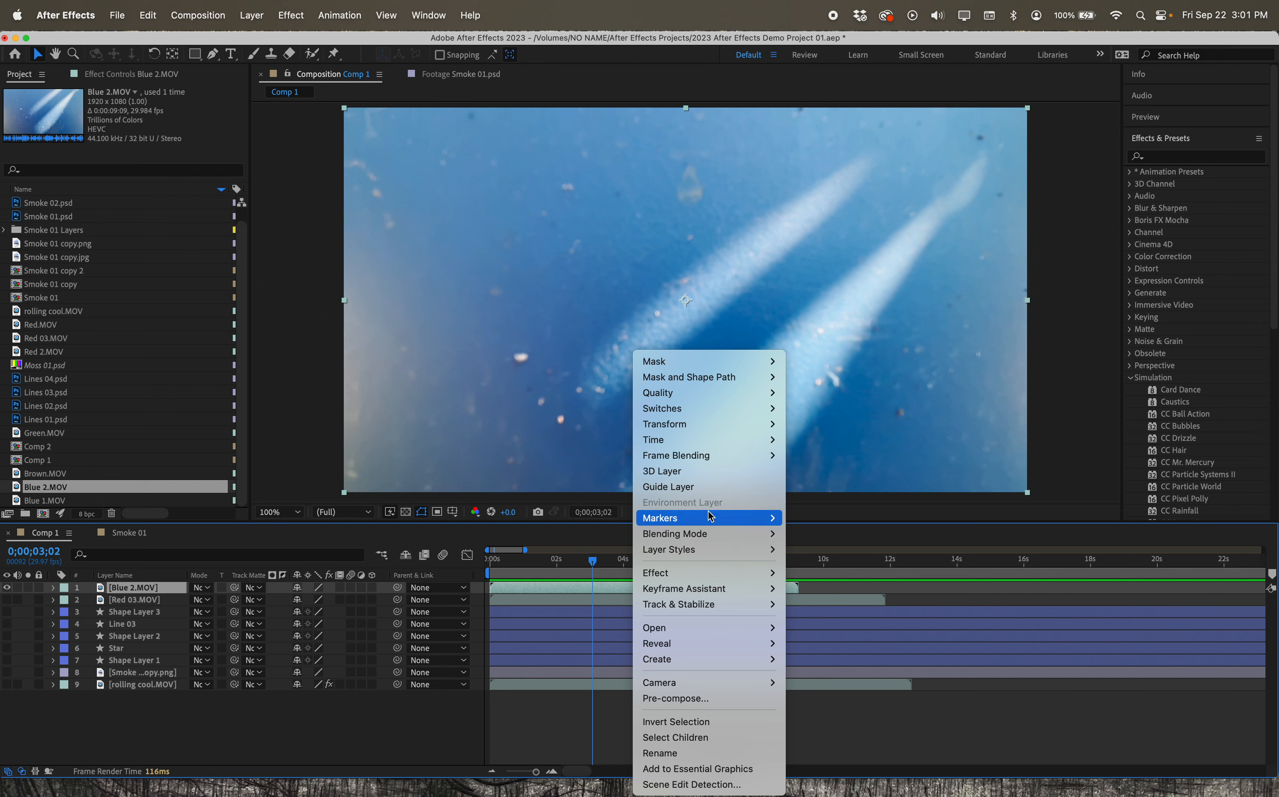
{"action": "mouse_move", "coordinate": [720, 442]}
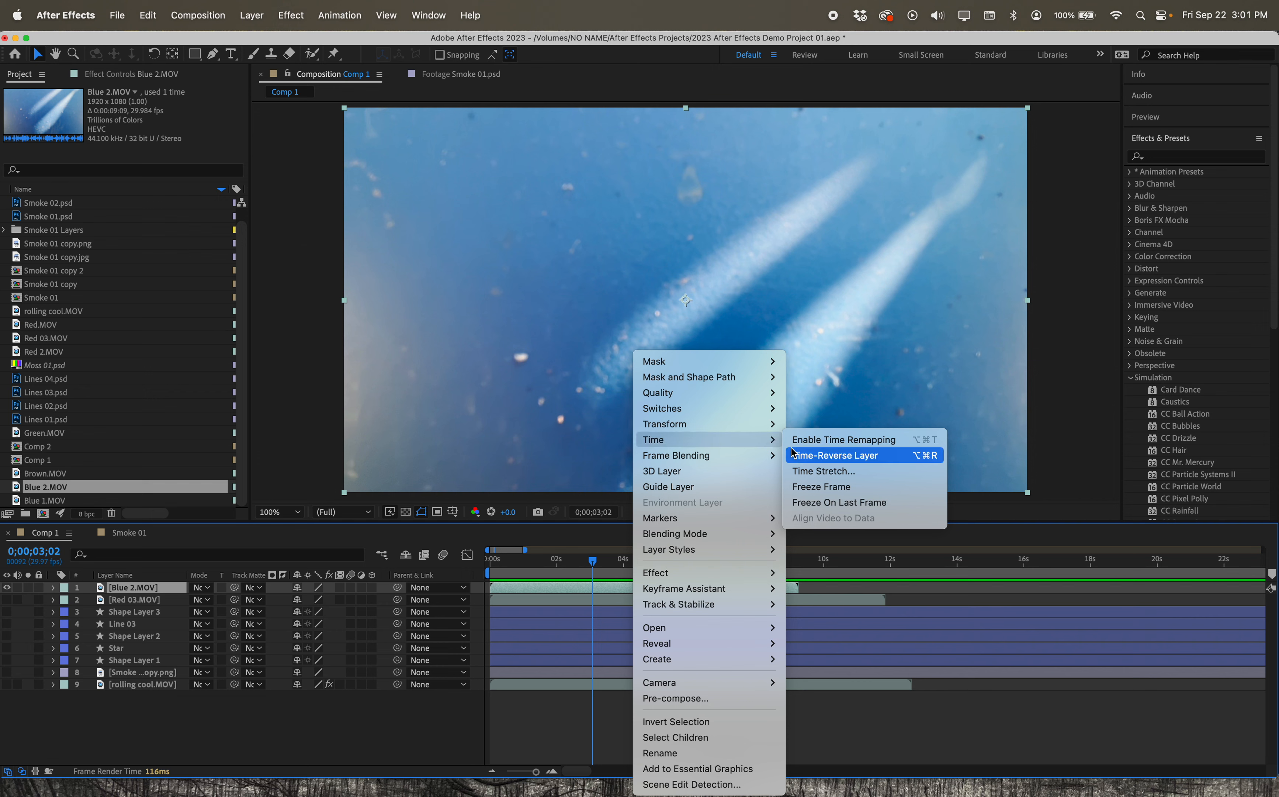
{"action": "left_click", "coordinate": [804, 472]}
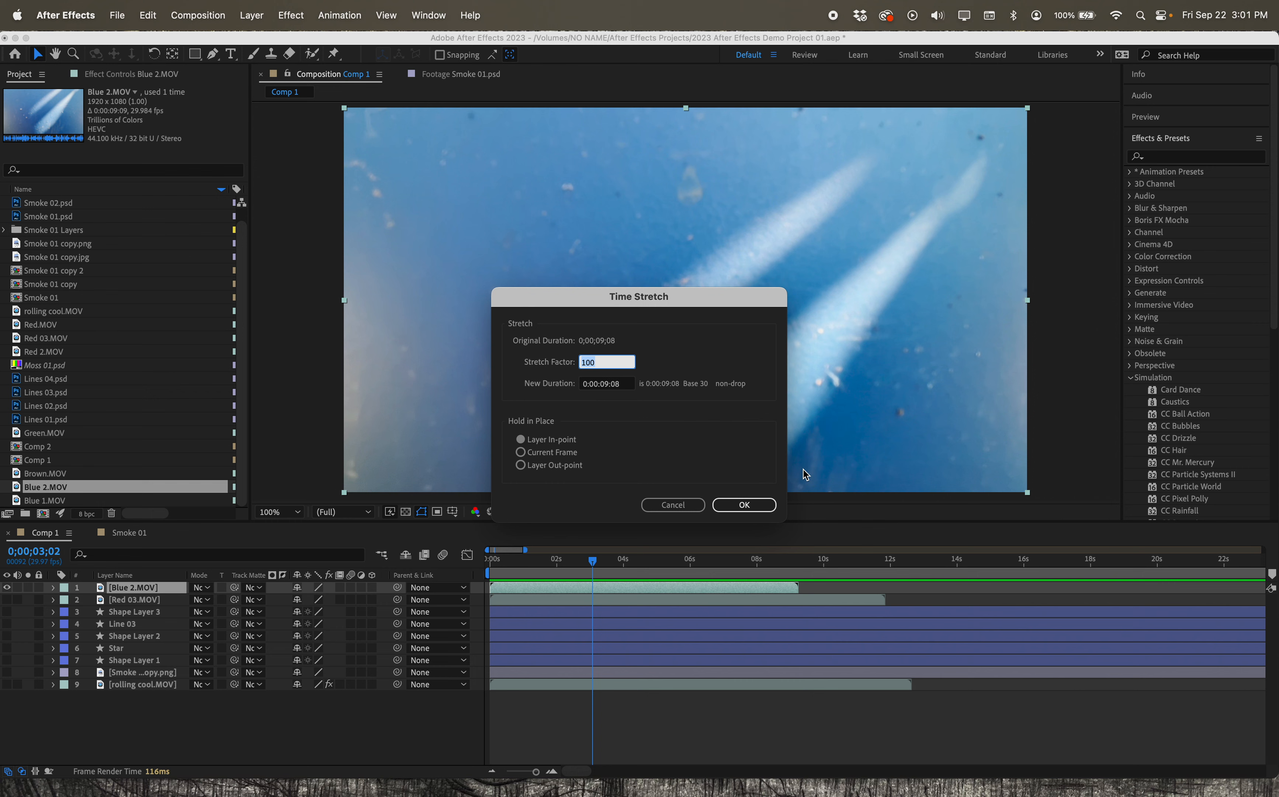
{"action": "type", "text": "20"}
{"action": "left_click", "coordinate": [740, 505]}
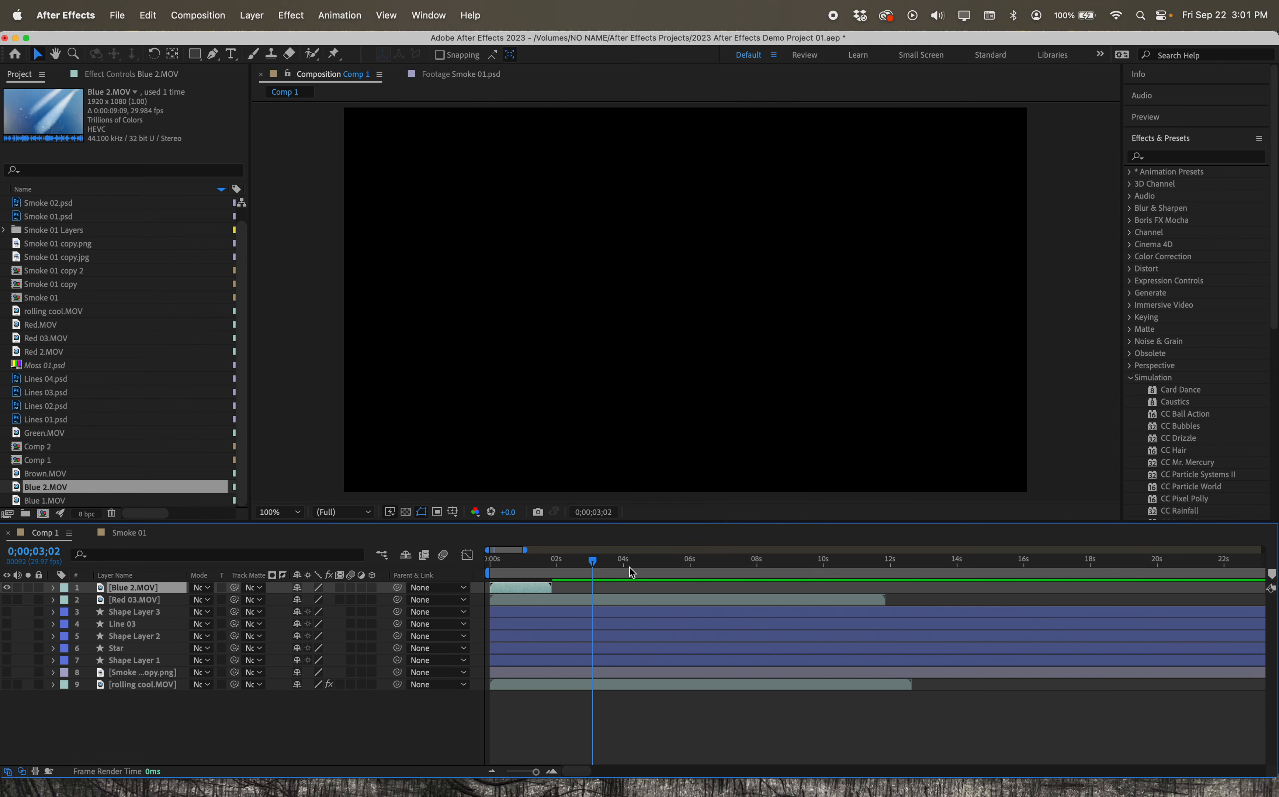
Play the sped-up Blue 2.MOV layer from the start of the composition.
{"action": "left_click_drag", "start_coordinate": [592, 563], "coordinate": [490, 562]}
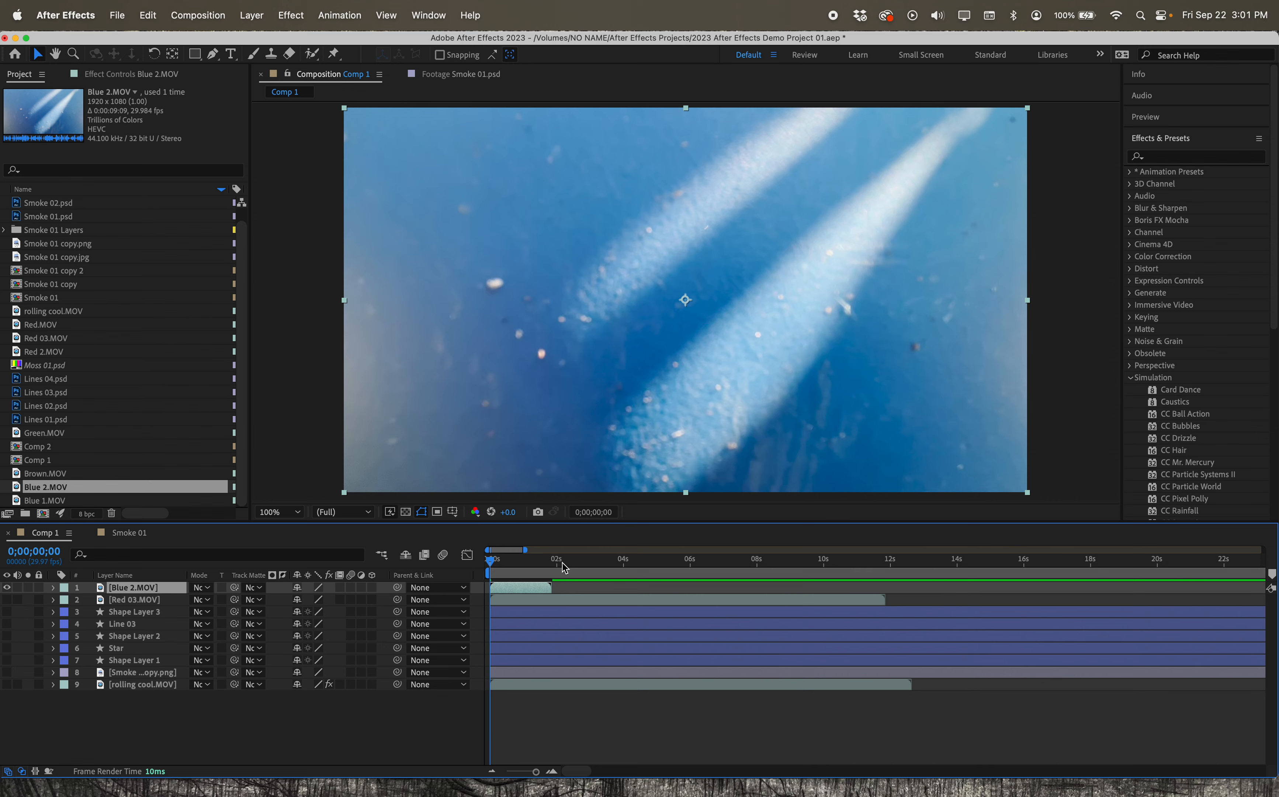
{"action": "key", "text": "space"}
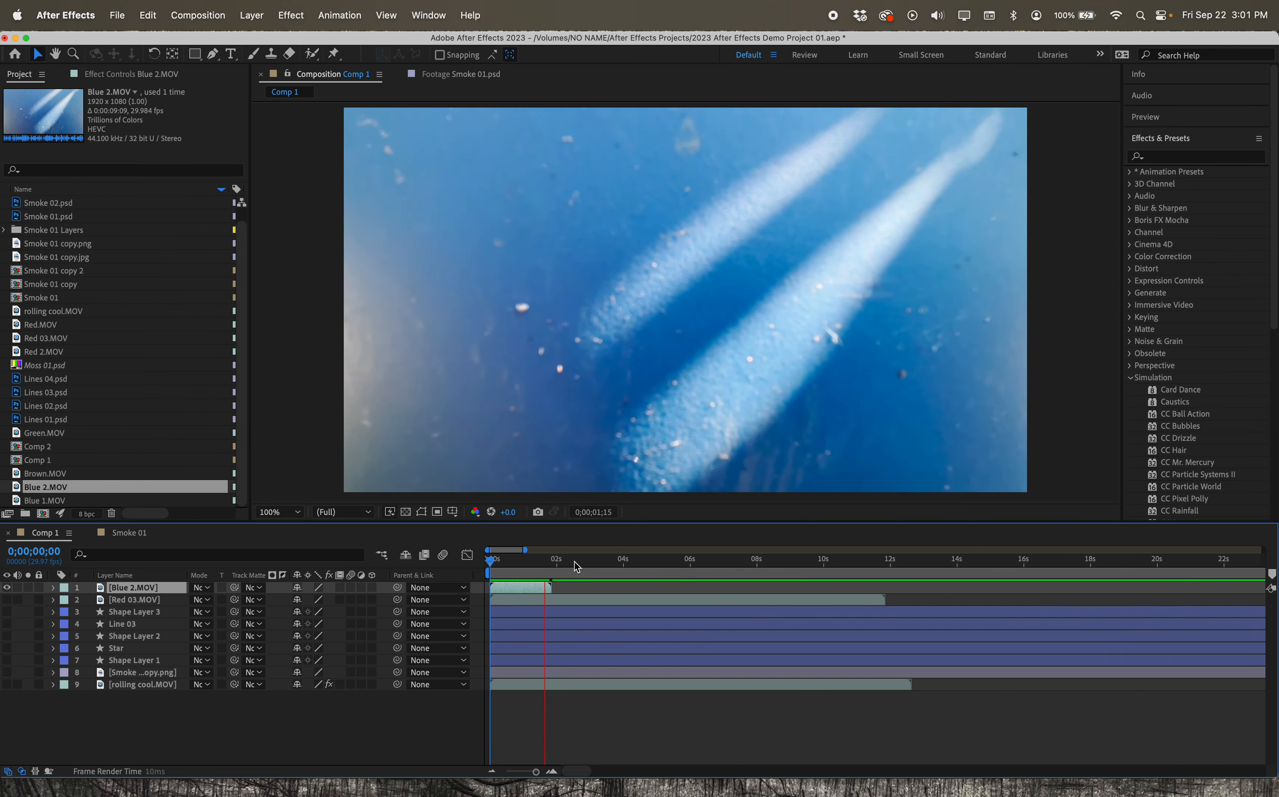
{"action": "key", "text": "space"}
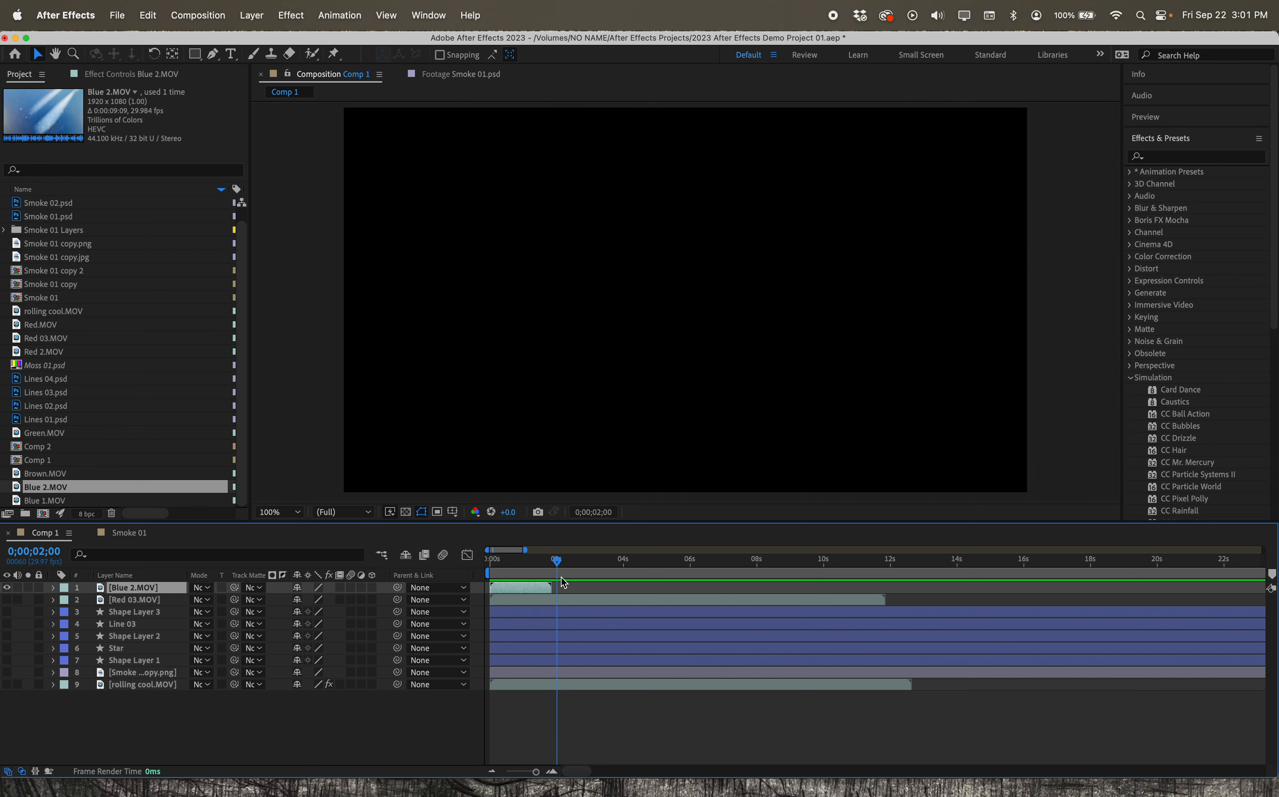
Return the Blue 2.MOV layer to its original speed by setting the Time Stretch factor to 100.
{"action": "right_click", "coordinate": [522, 588]}
{"action": "mouse_move", "coordinate": [565, 443]}
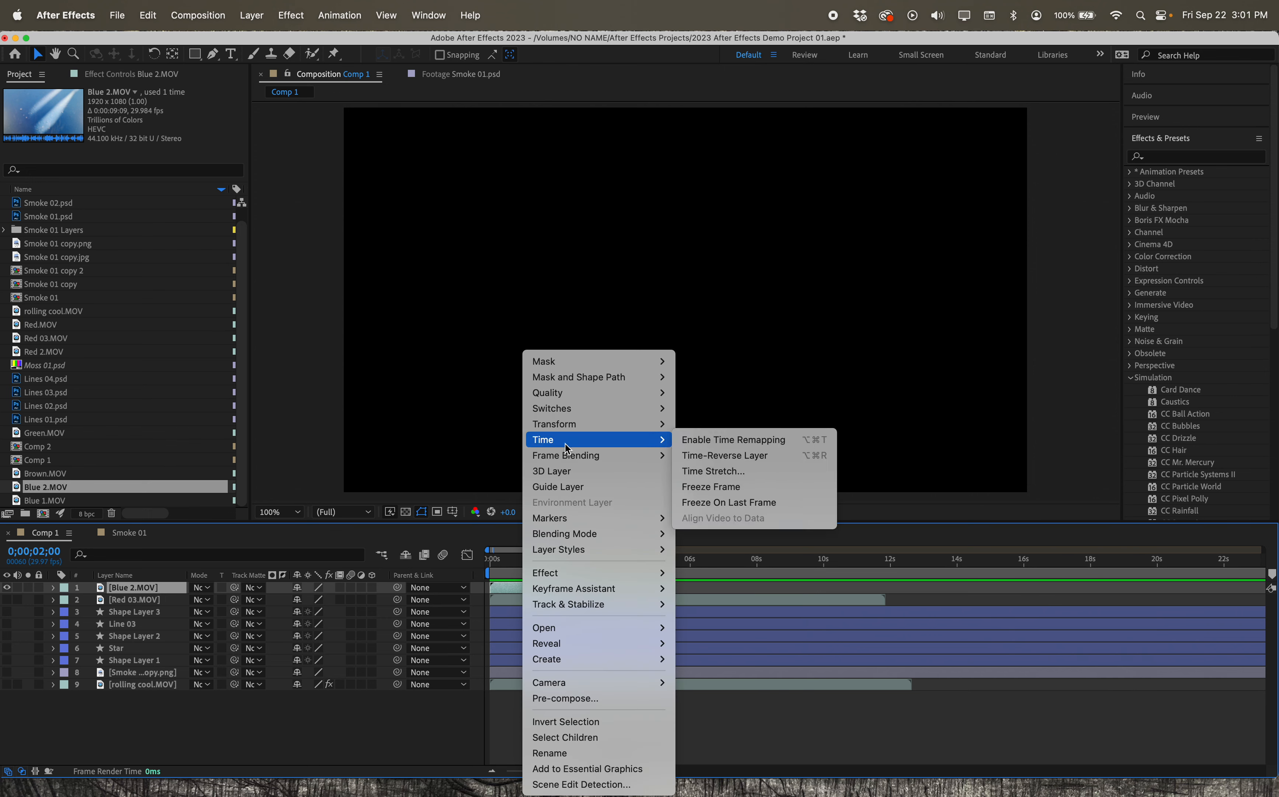
{"action": "left_click", "coordinate": [709, 473]}
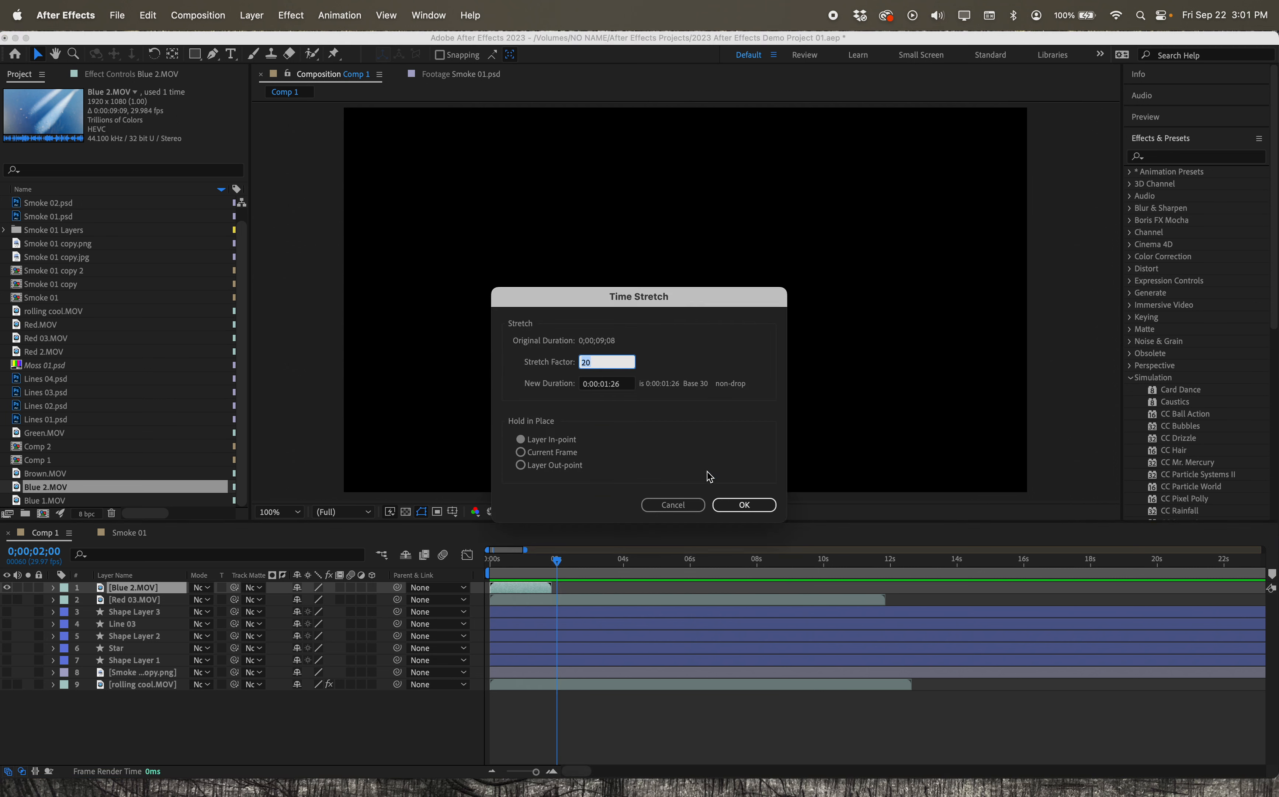
{"action": "type", "text": "100"}
{"action": "key", "text": "Return"}
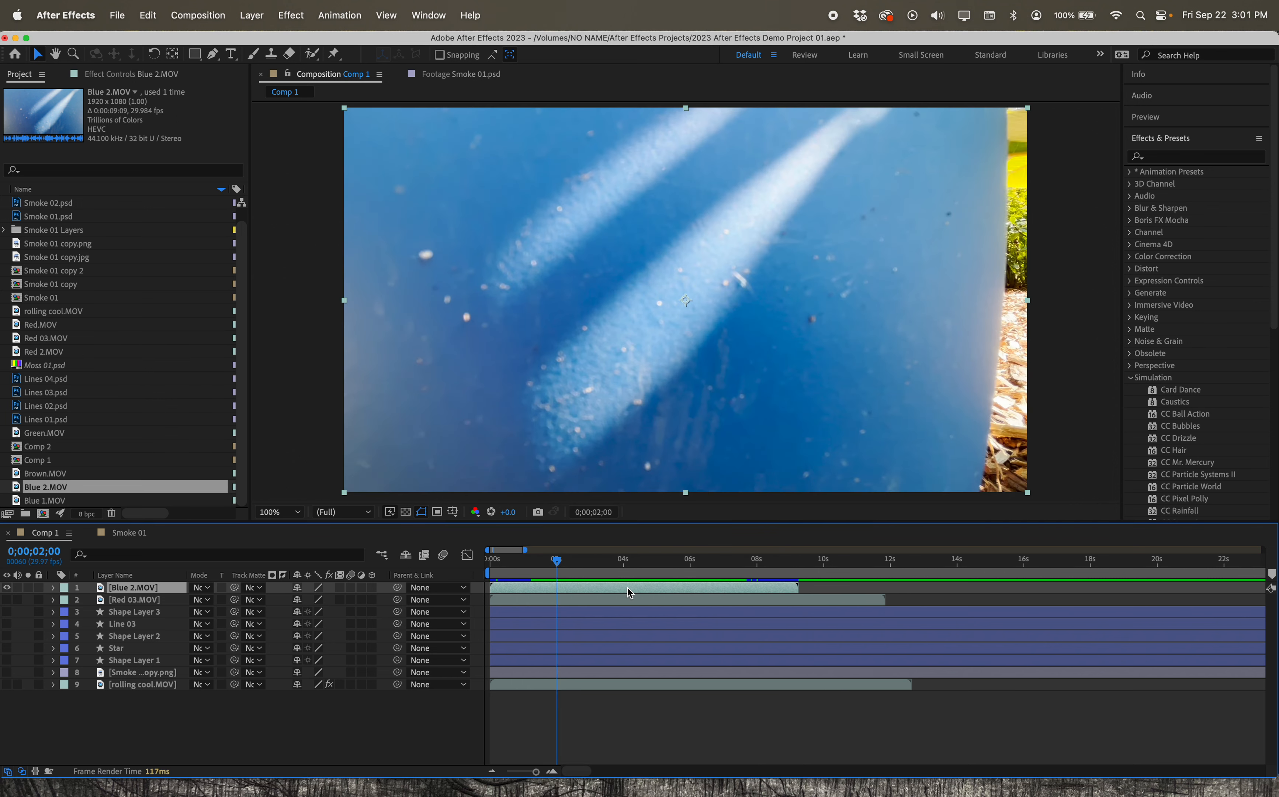
Slow down the Blue 2.MOV layer with a Time Stretch factor of 500 and preview the slowed playback.
{"action": "right_click", "coordinate": [627, 587]}
{"action": "mouse_move", "coordinate": [681, 454]}
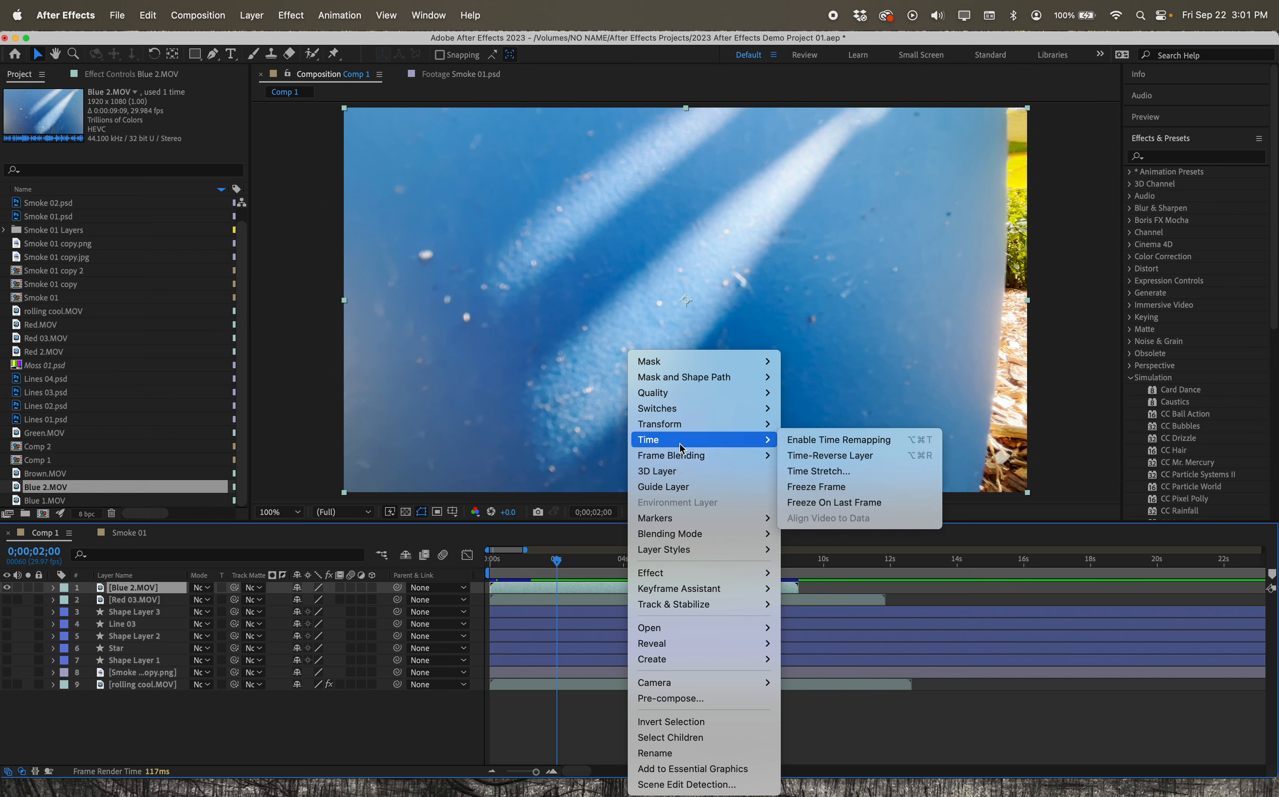
{"action": "left_click", "coordinate": [835, 471]}
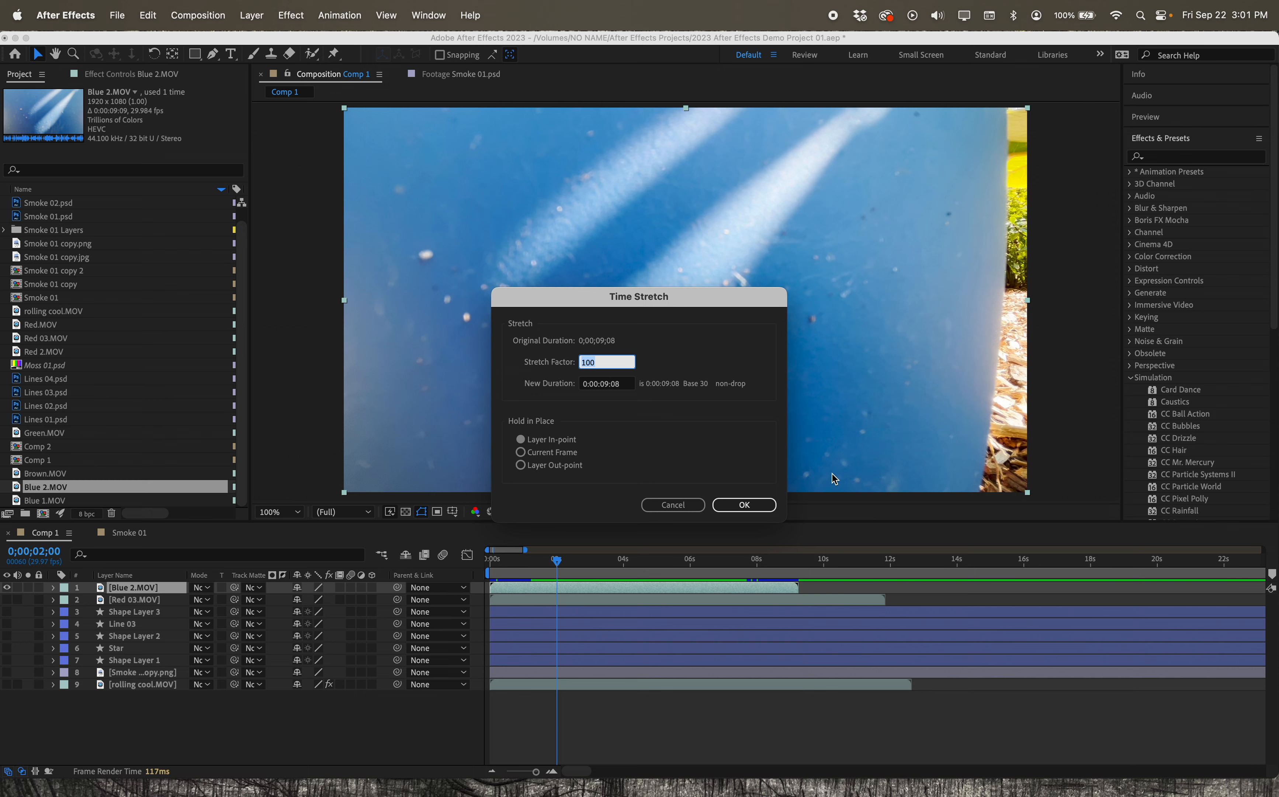
{"action": "type", "text": "300"}
{"action": "key", "text": "Return"}
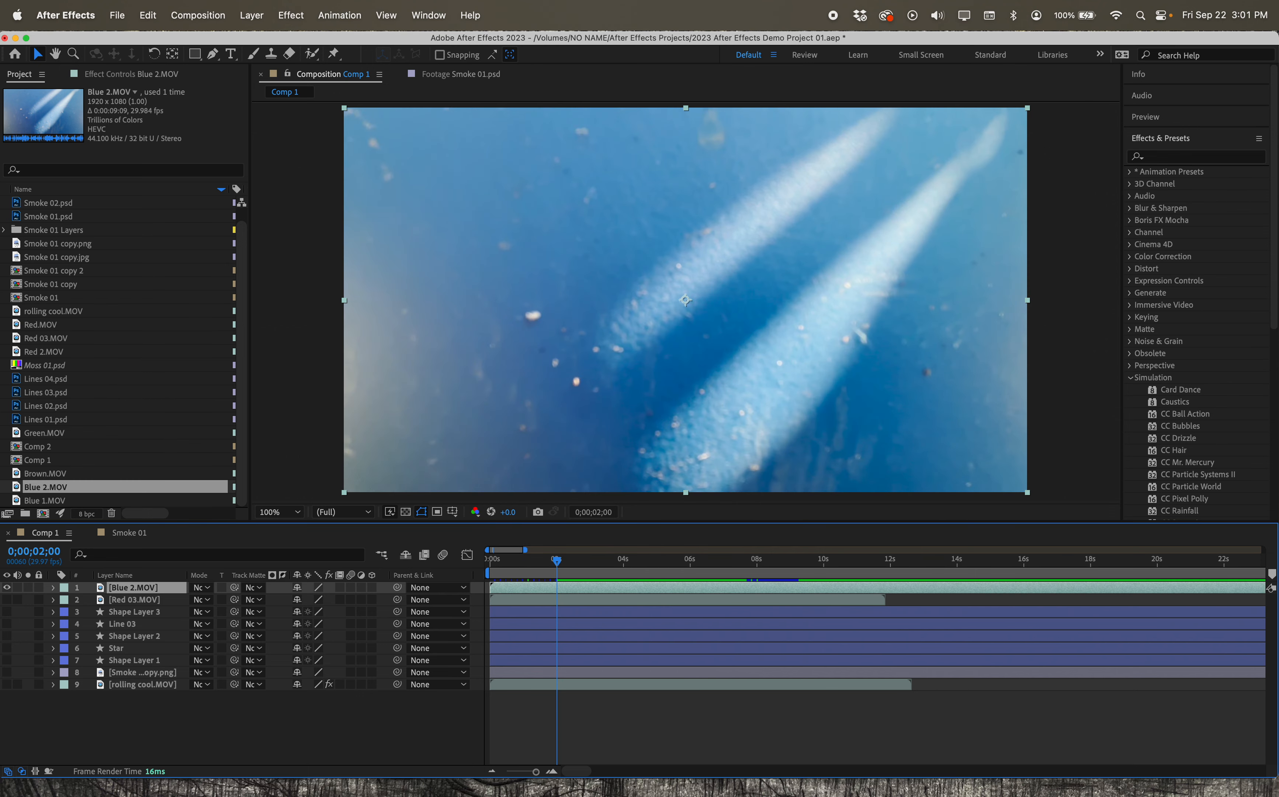
{"action": "key", "text": "space"}
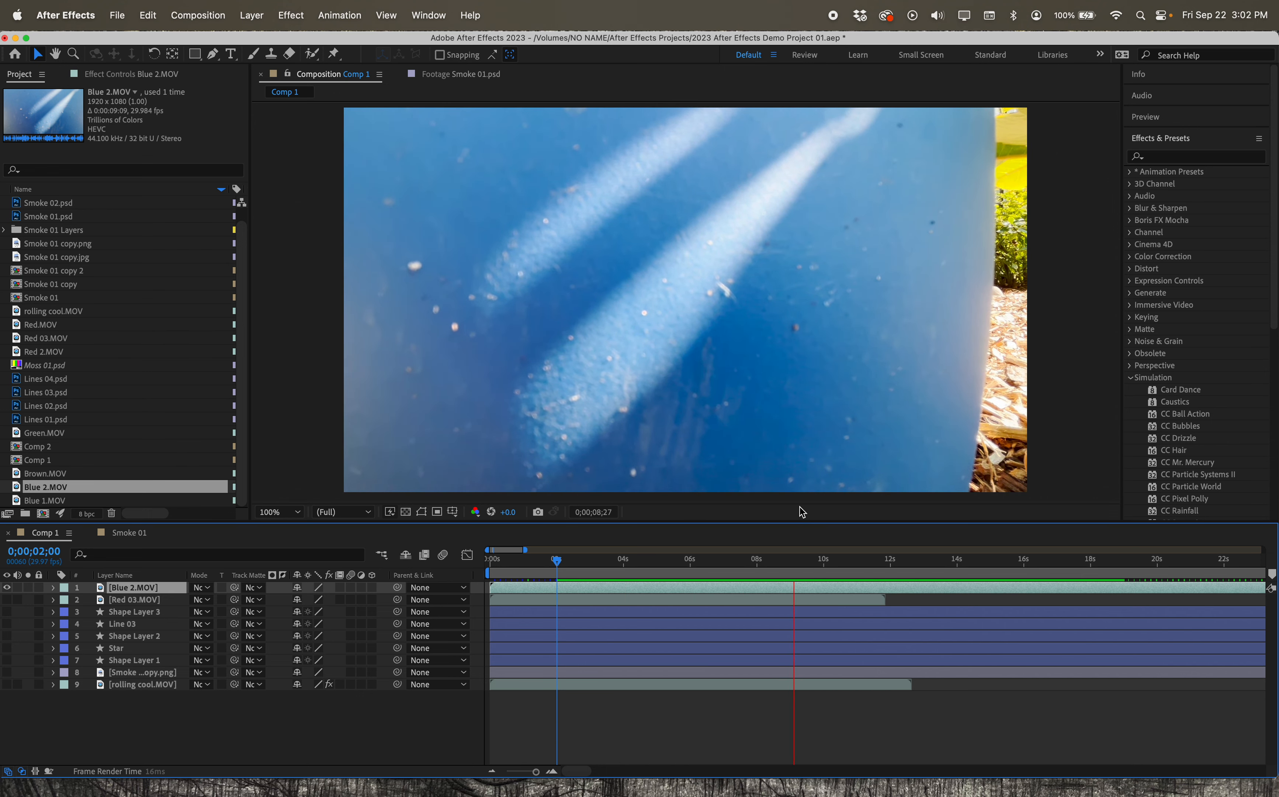
{"action": "key", "text": "space"}
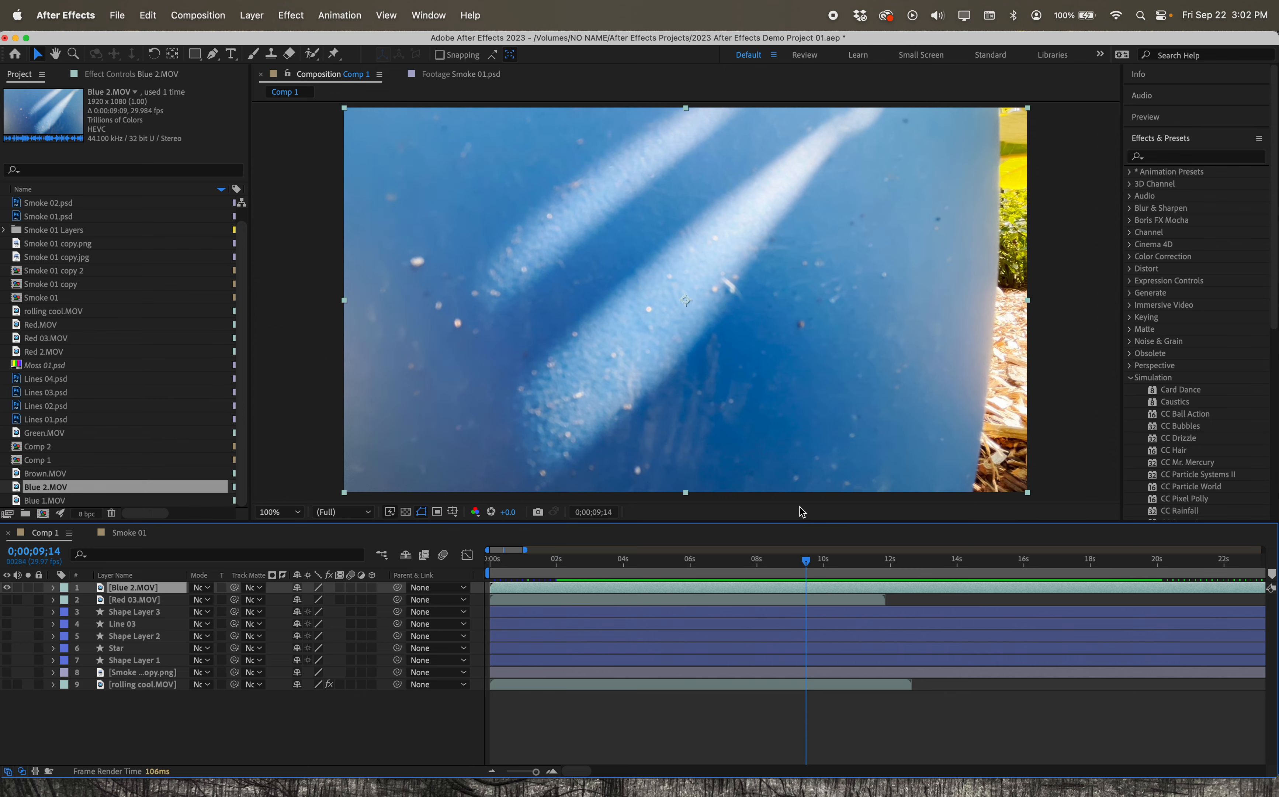
Reset the Time Stretch factor of the slowed Blue 2.MOV layer to 100.
{"action": "right_click", "coordinate": [636, 586]}
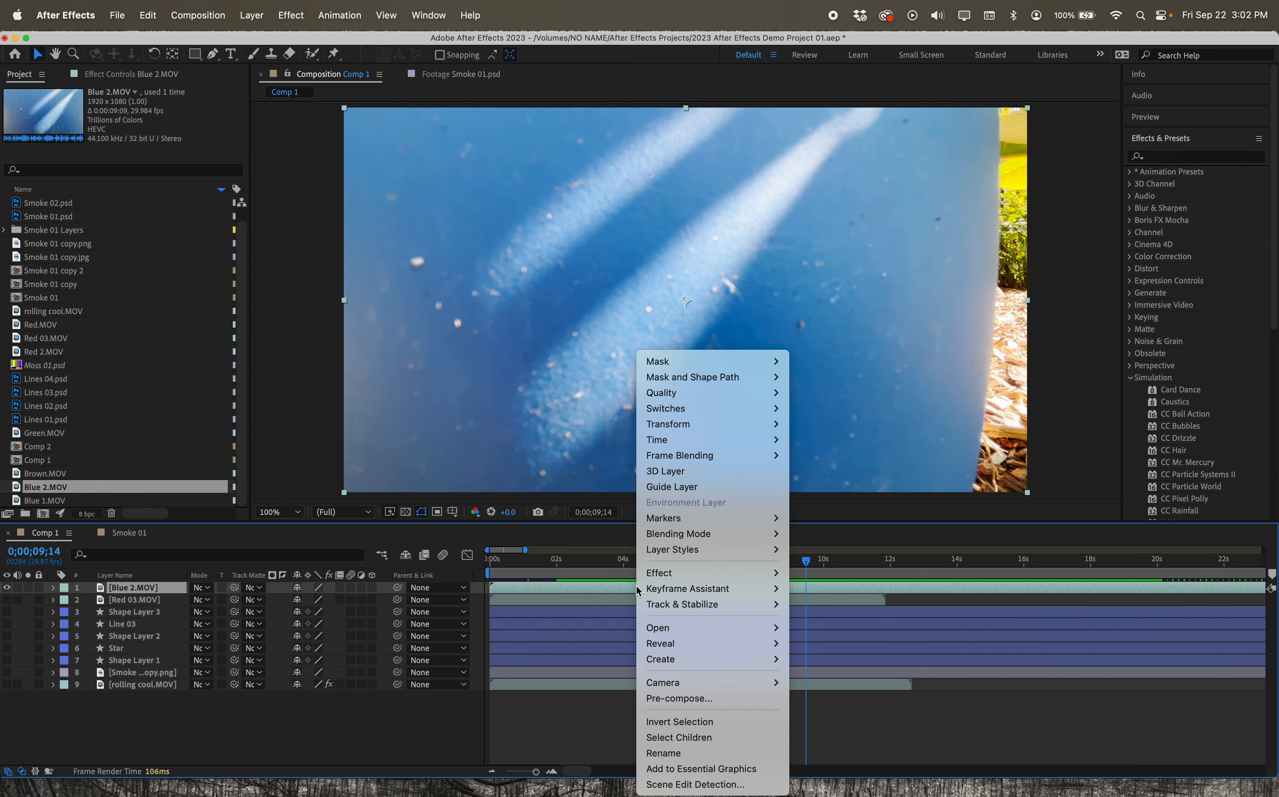
{"action": "mouse_move", "coordinate": [703, 446]}
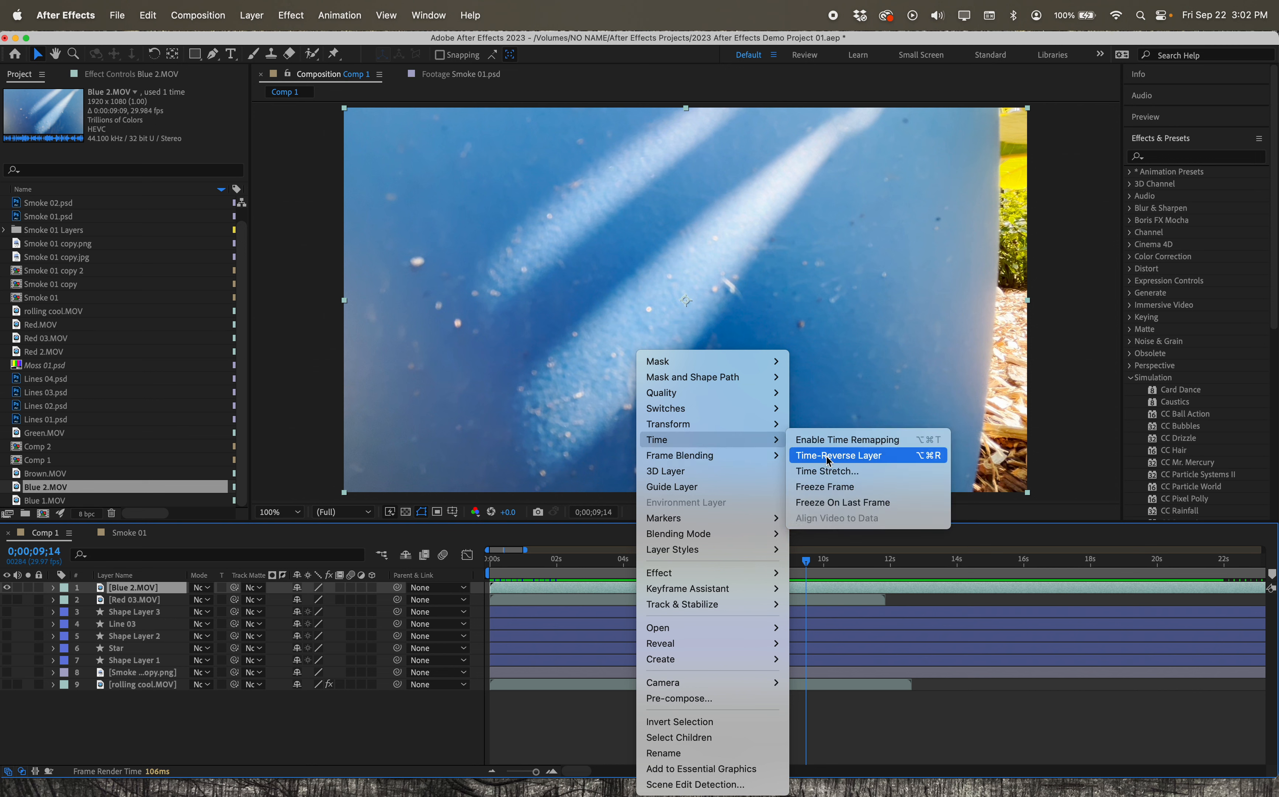
{"action": "left_click", "coordinate": [828, 470]}
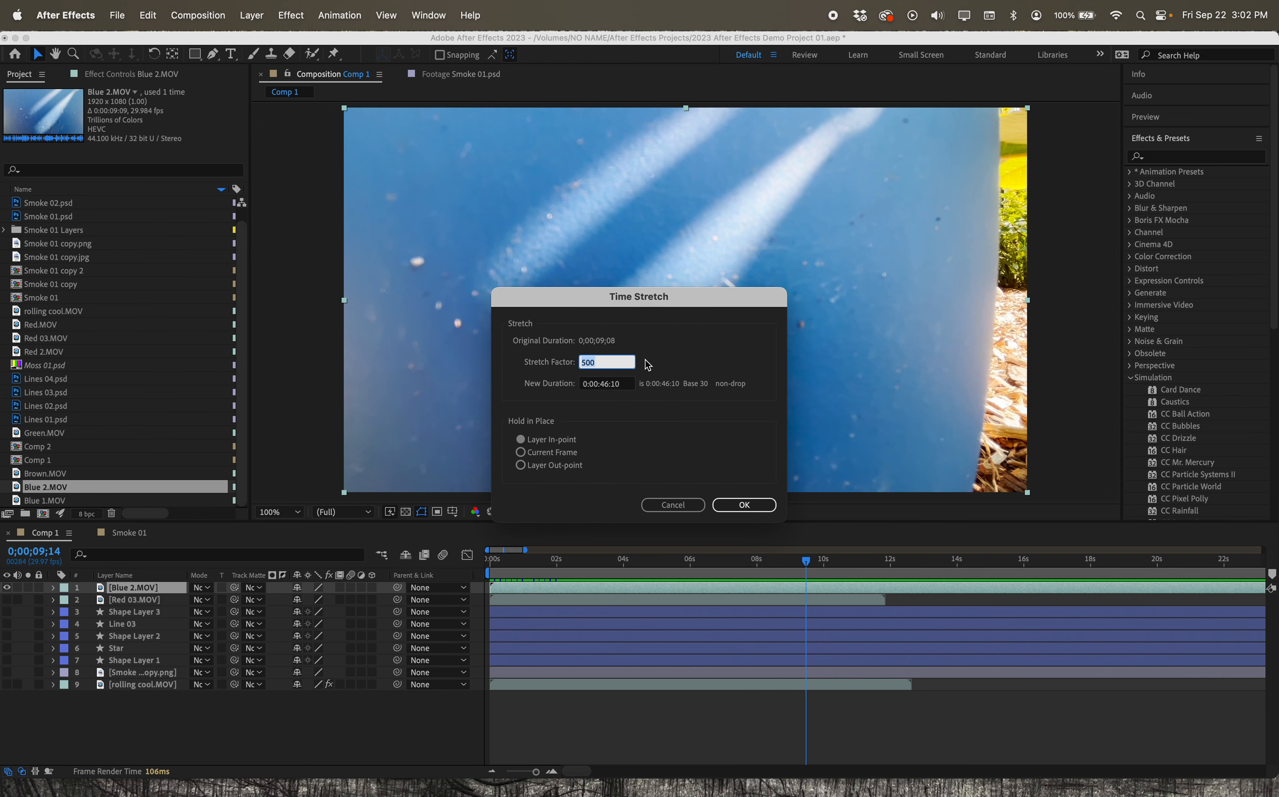
{"action": "type", "text": "100"}
{"action": "key", "text": "Return"}
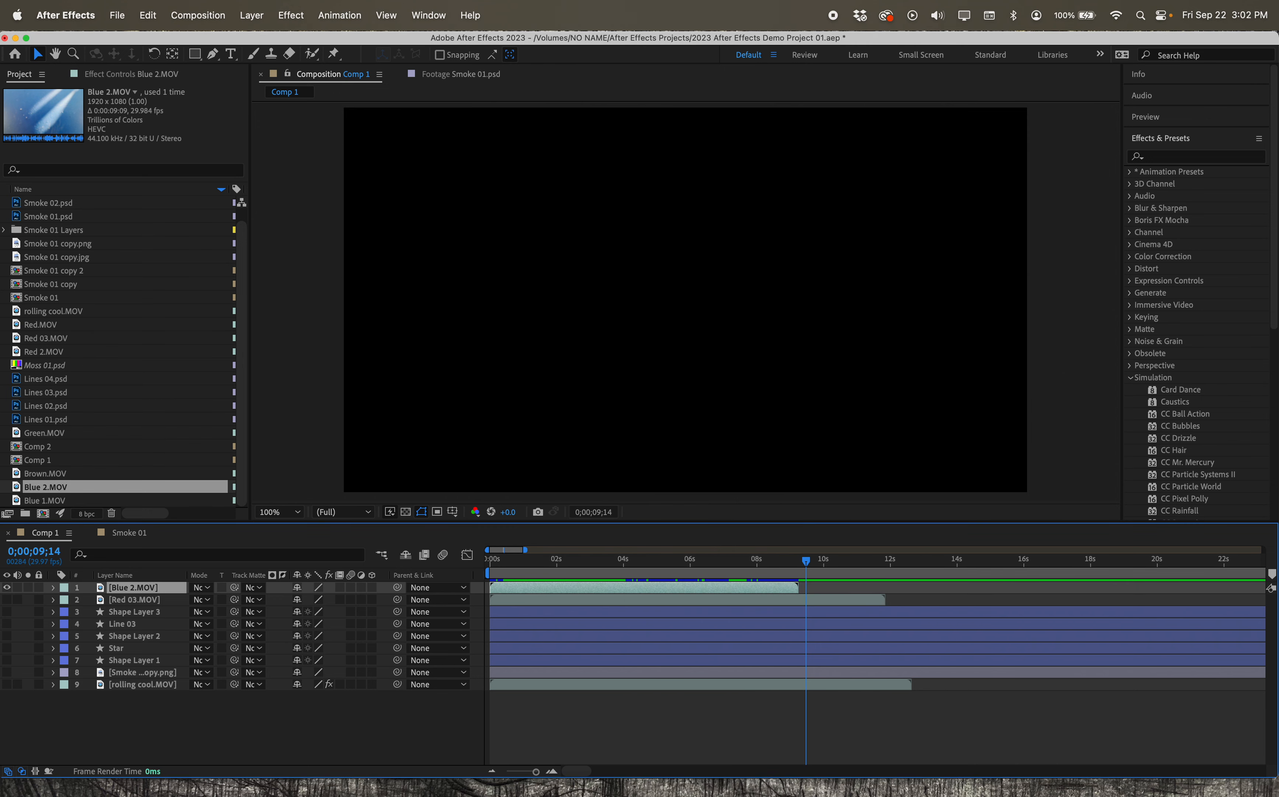
Enable Time Remapping on the Blue 2.MOV layer and add a Time Remap keyframe at 0;00;01;15.
{"action": "left_click_drag", "start_coordinate": [804, 559], "coordinate": [543, 579]}
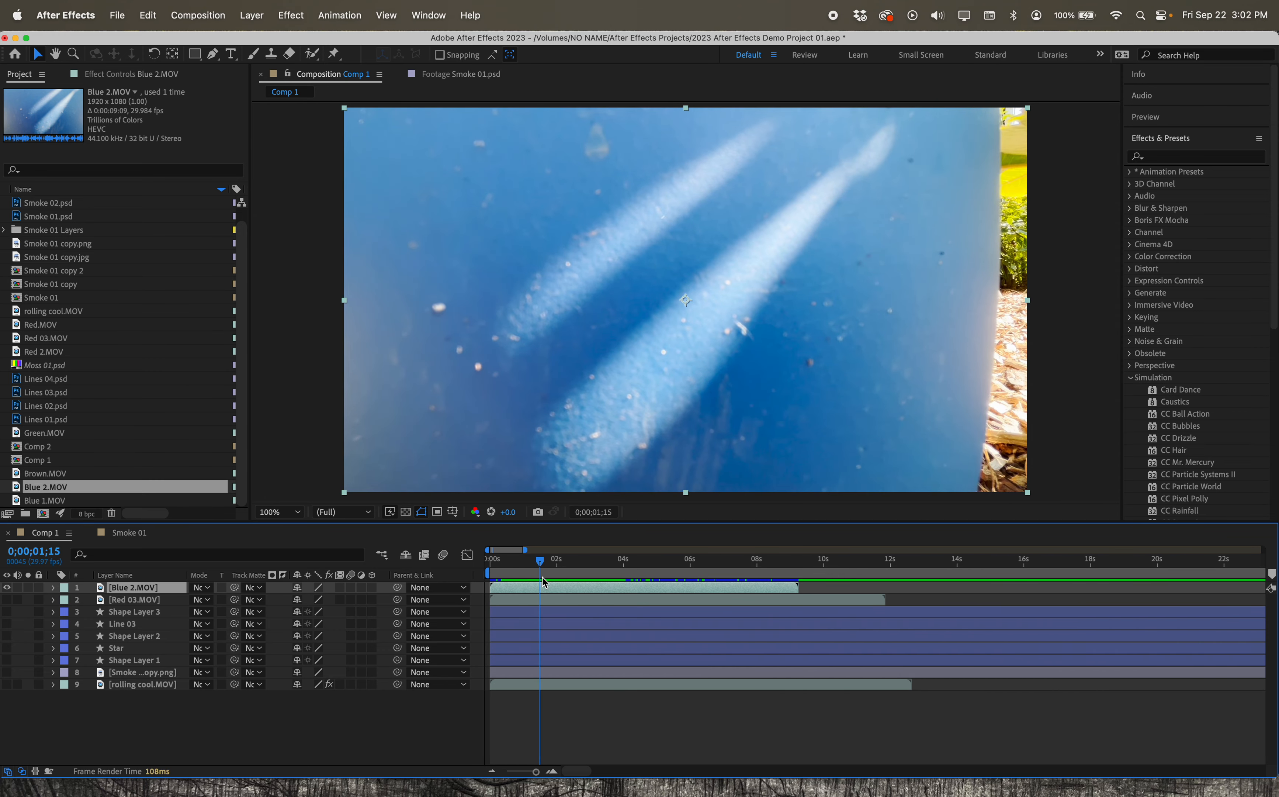
{"action": "right_click", "coordinate": [599, 589]}
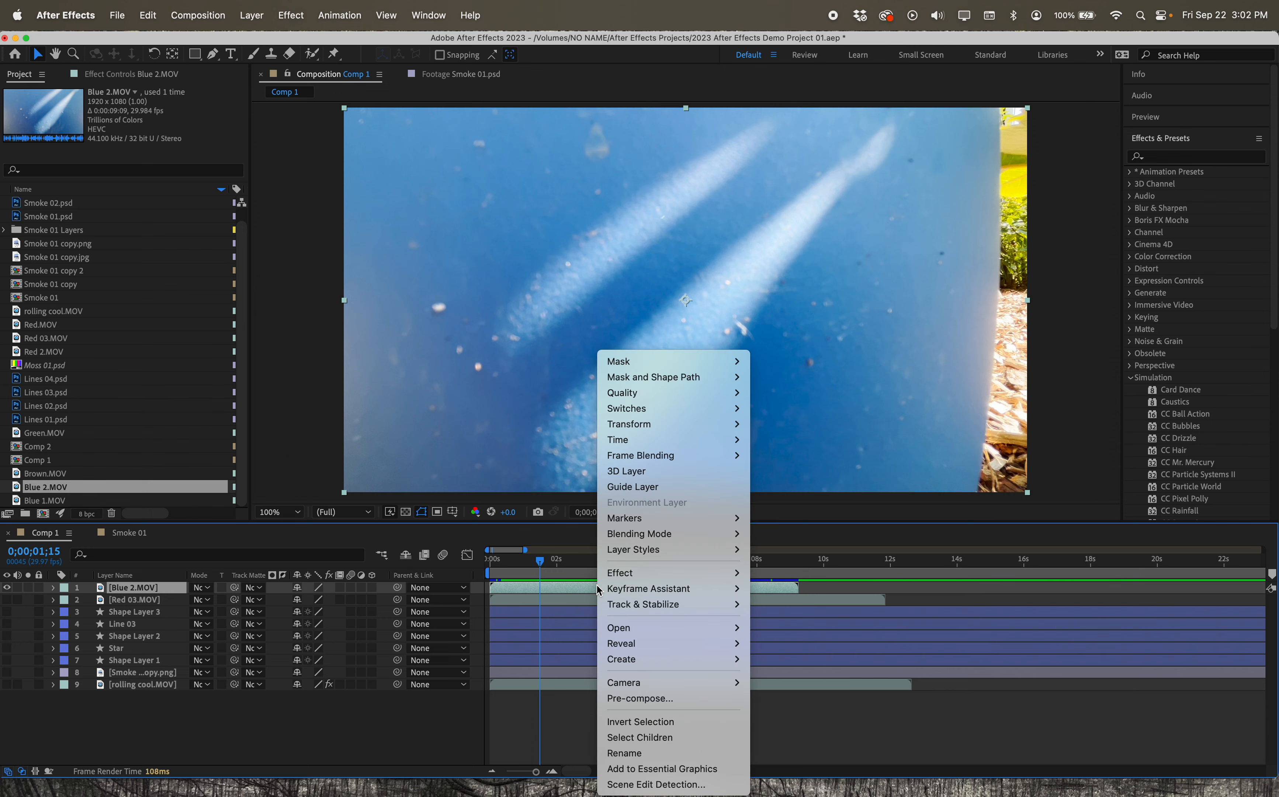
{"action": "mouse_move", "coordinate": [658, 440]}
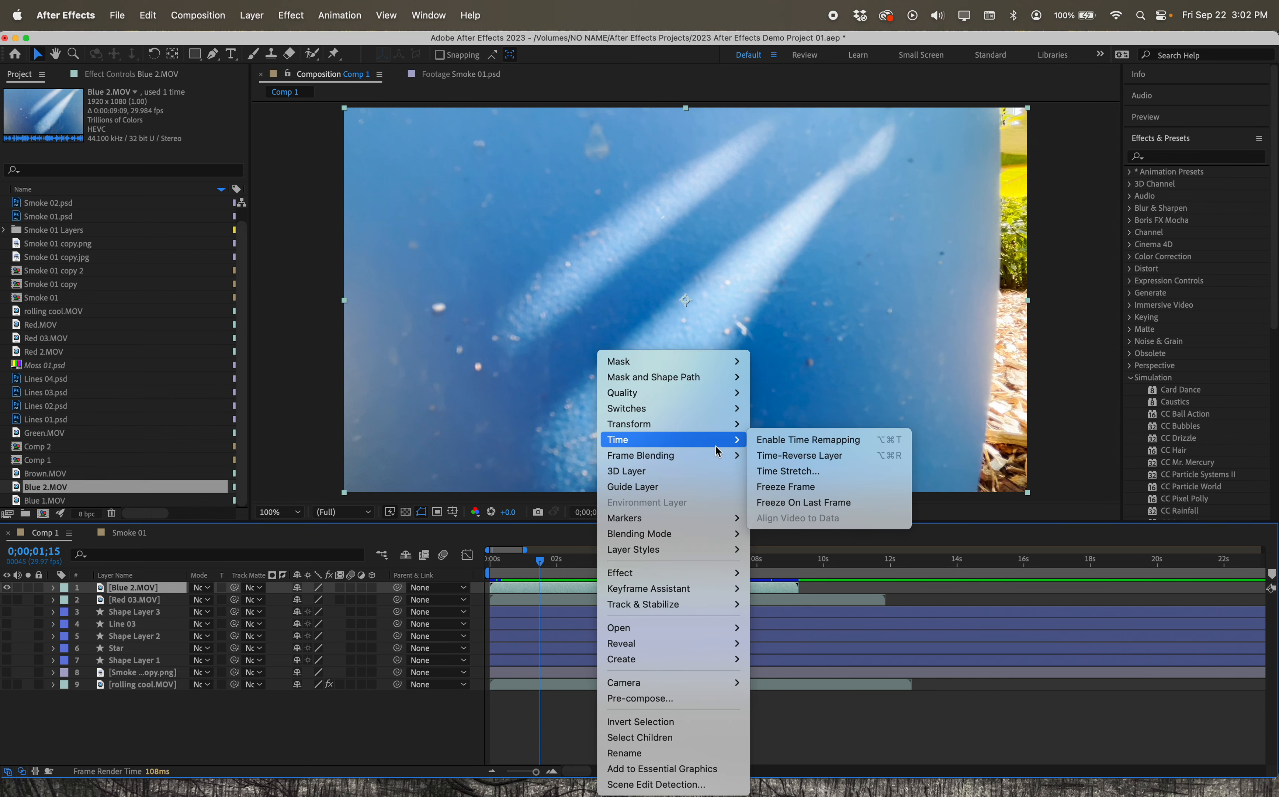
{"action": "left_click", "coordinate": [774, 444]}
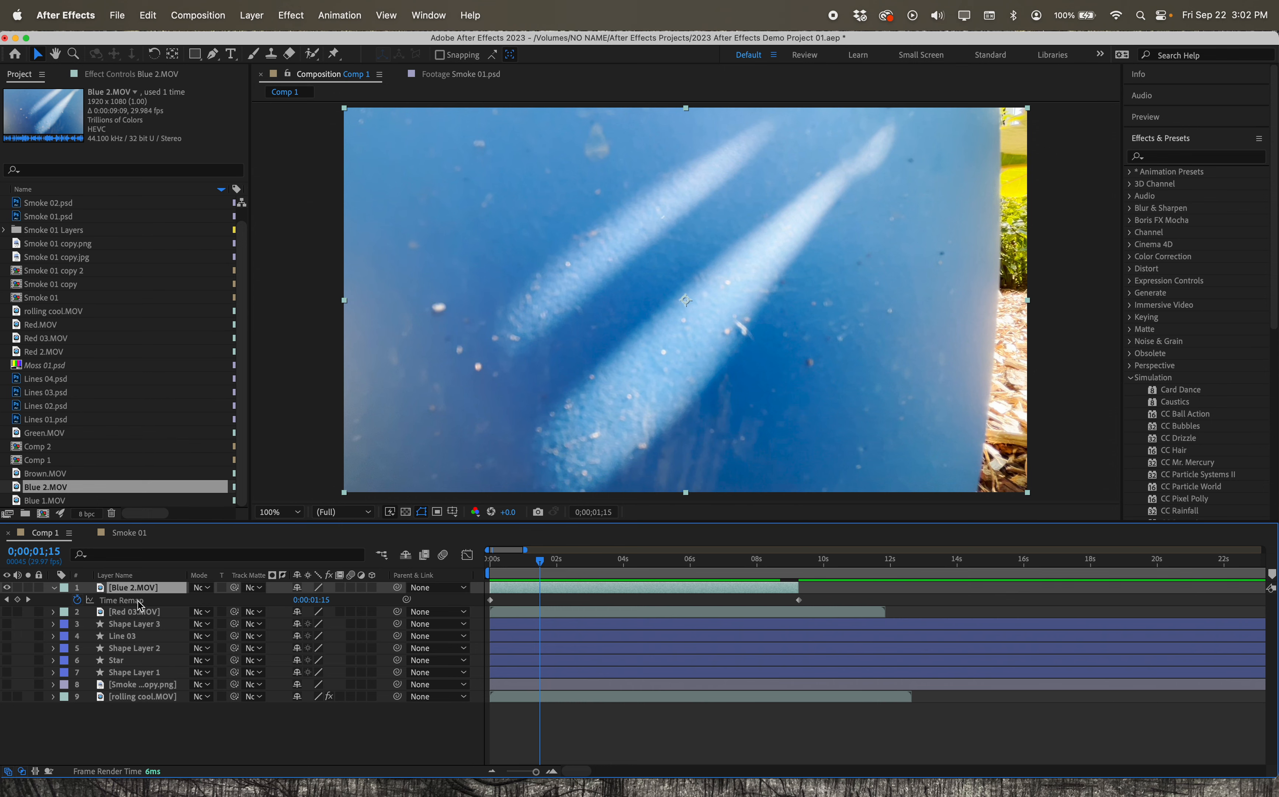
{"action": "left_click", "coordinate": [18, 599]}
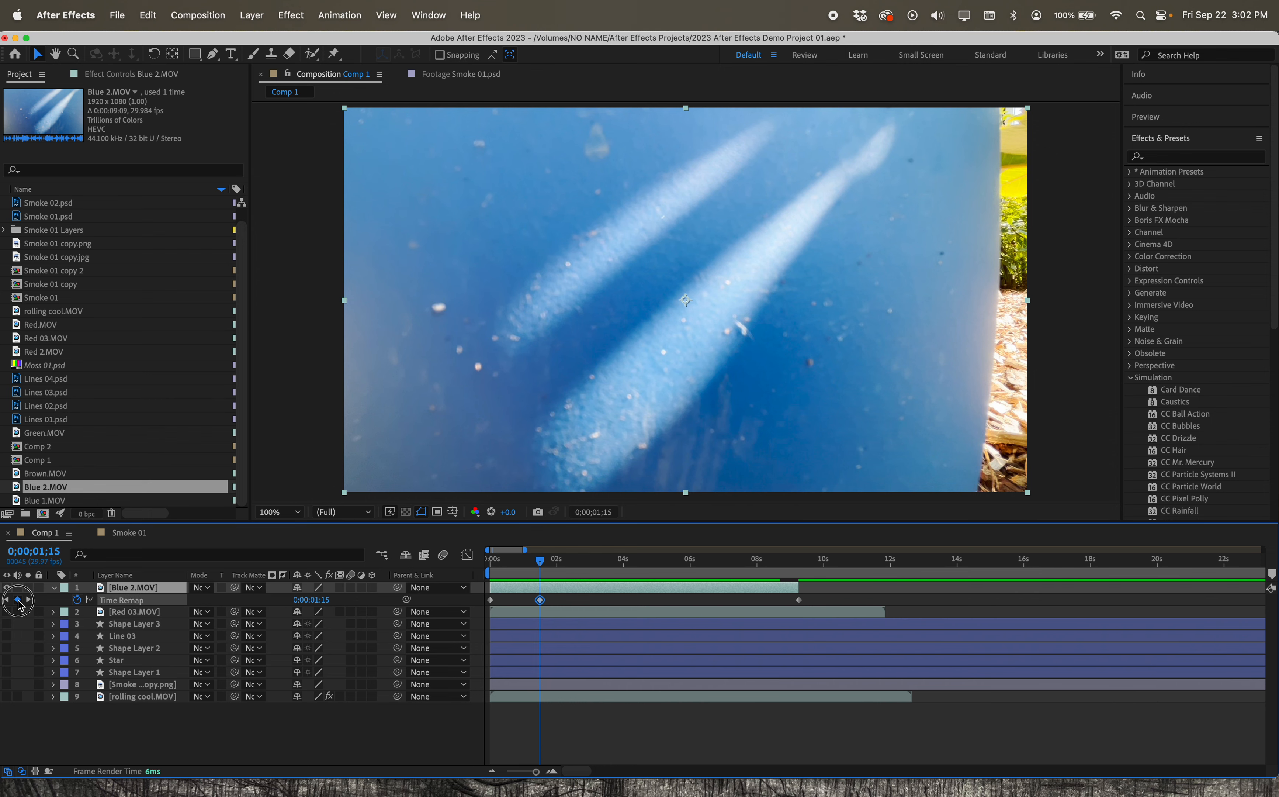
Move the middle Time Remap keyframe earlier to about 0;00;00;16 and preview the speed-up from the start.
{"action": "left_click", "coordinate": [540, 601]}
{"action": "left_click_drag", "start_coordinate": [539, 601], "coordinate": [477, 569]}
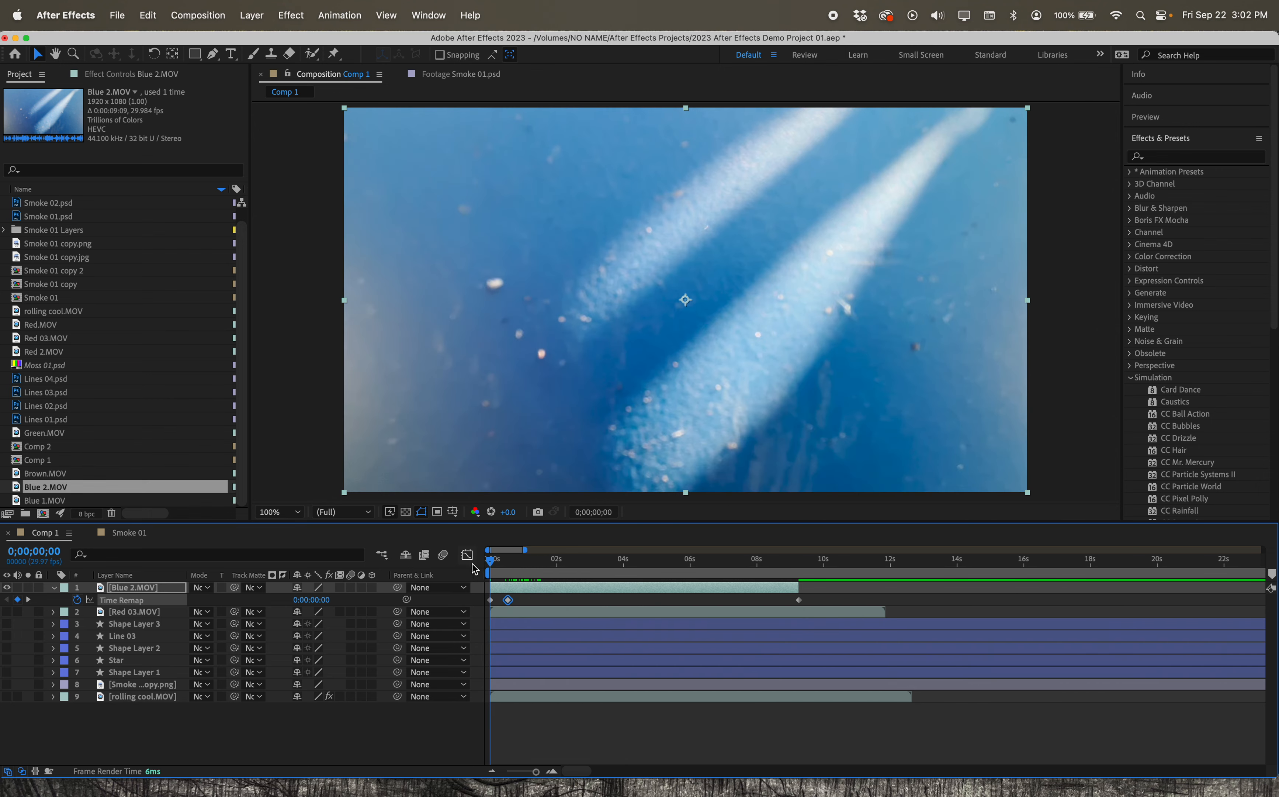
{"action": "key", "text": "space"}
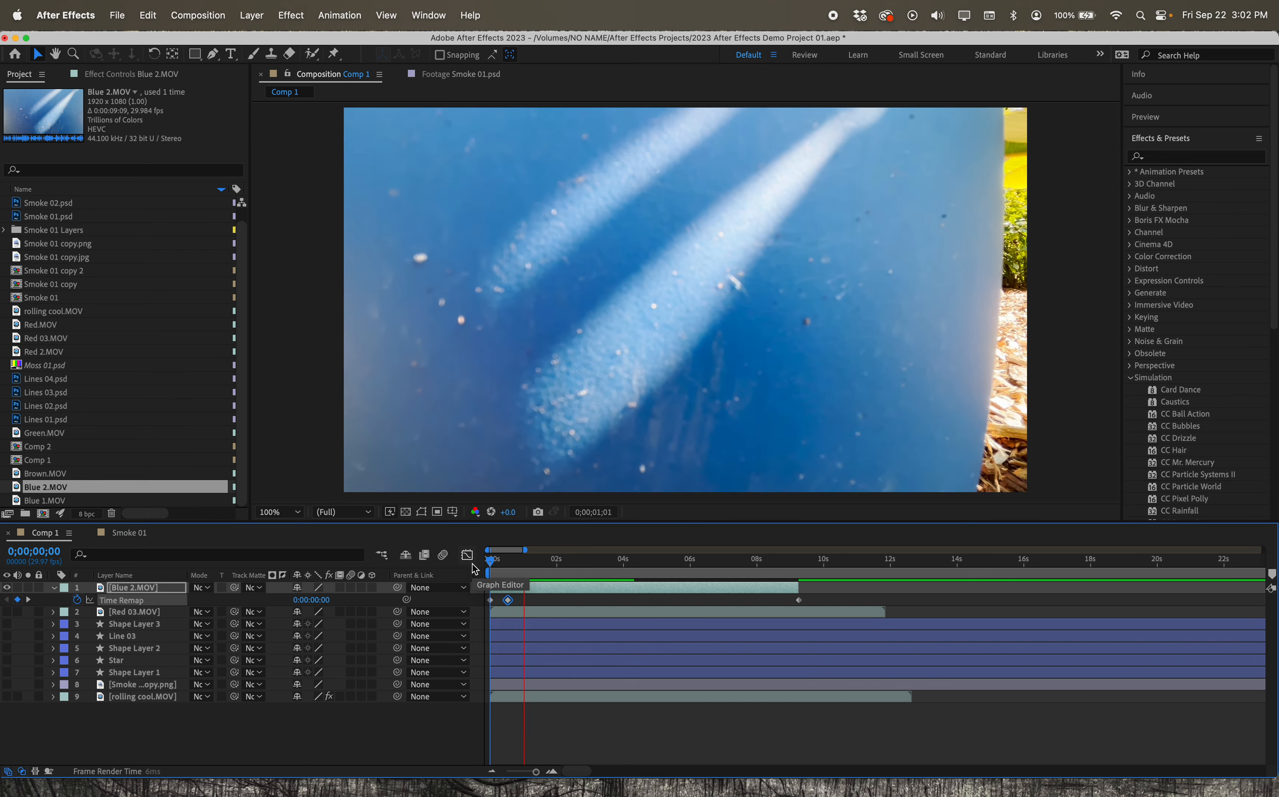
{"action": "key", "text": "space"}
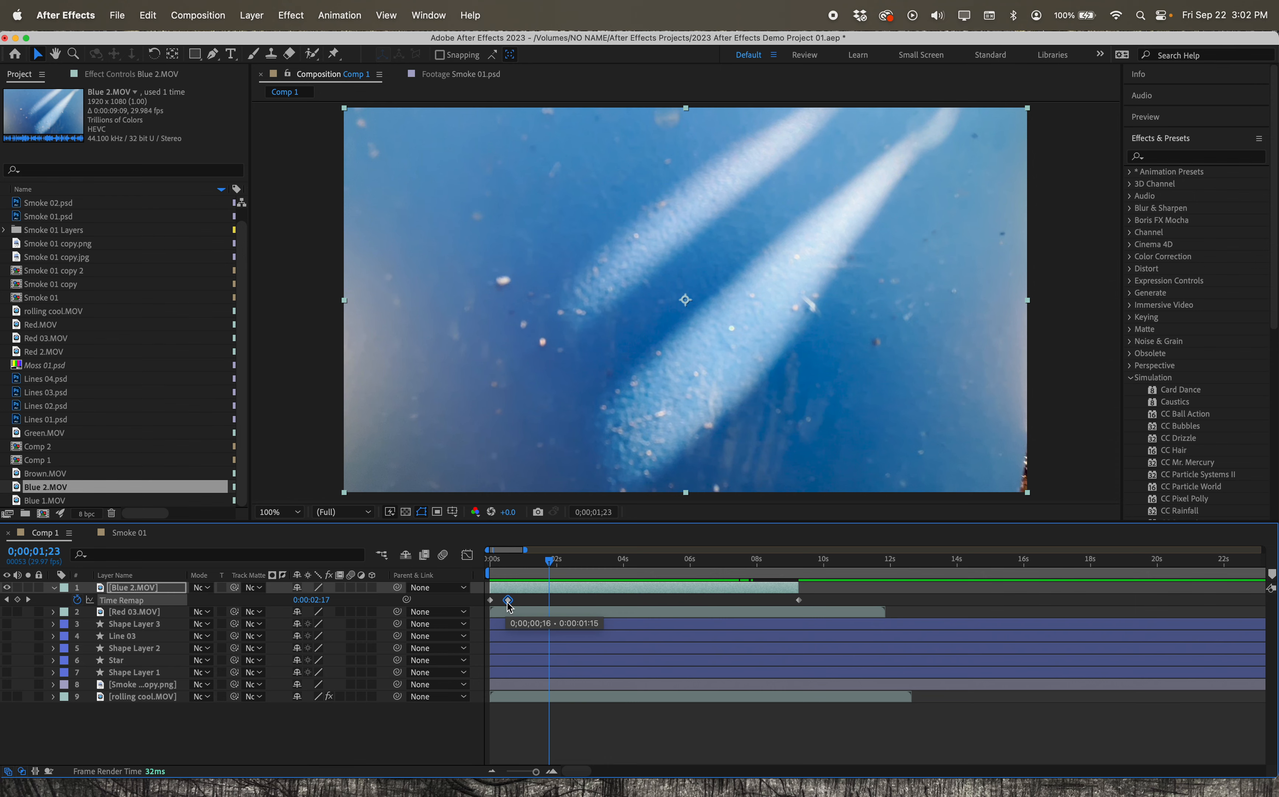
Move the middle Time Remap keyframe out to about 3 seconds and preview the slowed section from the start.
{"action": "left_click_drag", "start_coordinate": [508, 601], "coordinate": [598, 601]}
{"action": "left_click_drag", "start_coordinate": [550, 560], "coordinate": [484, 563]}
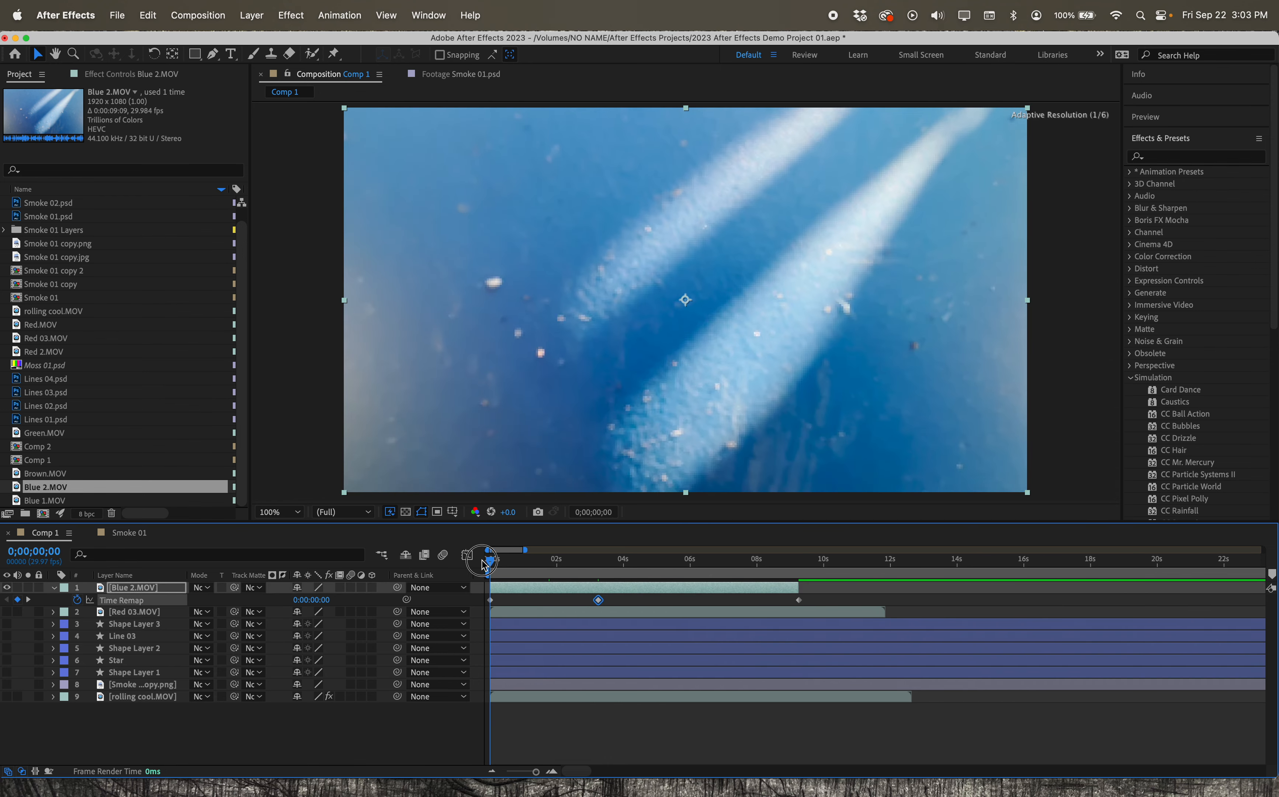
{"action": "key", "text": "space"}
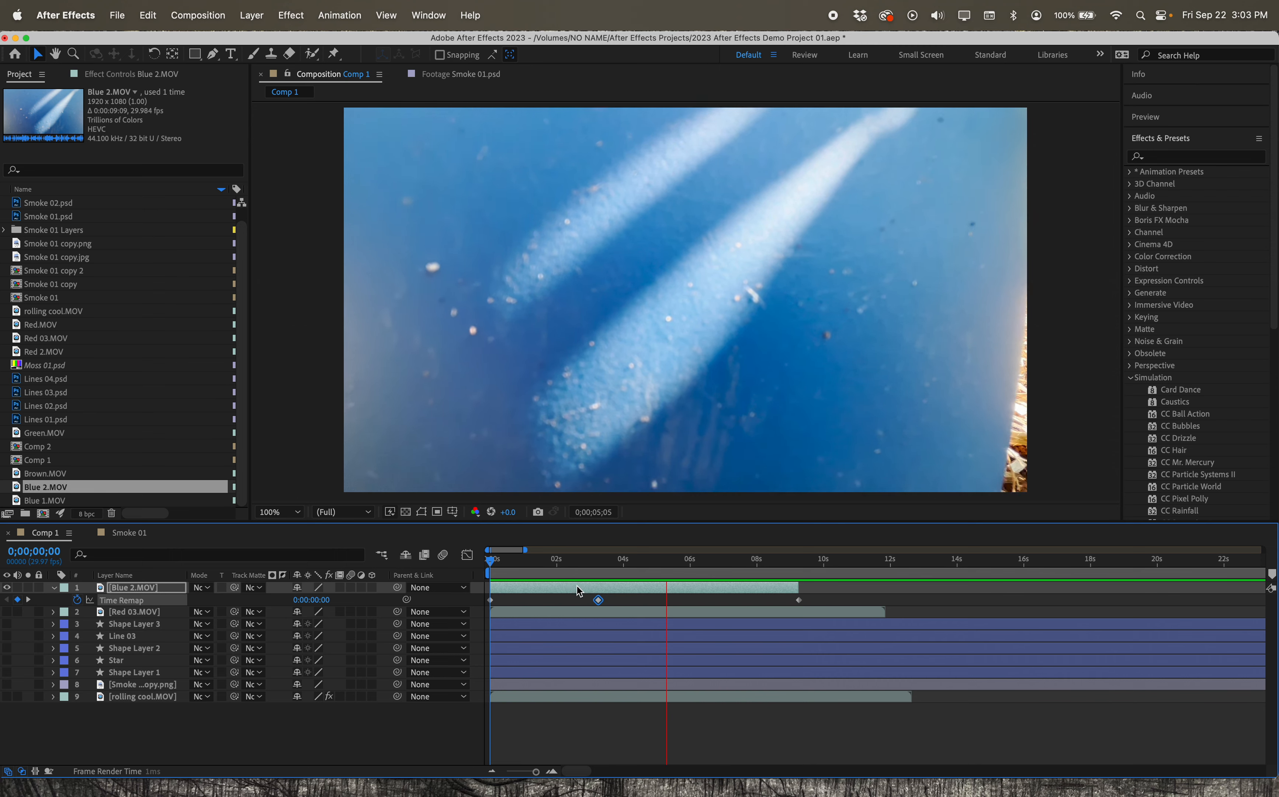
{"action": "key", "text": "space"}
Add two Time Remap keyframes between the middle and last ones, placed at about 4 and 5.7 seconds, and preview the section.
{"action": "left_click_drag", "start_coordinate": [689, 562], "coordinate": [636, 568]}
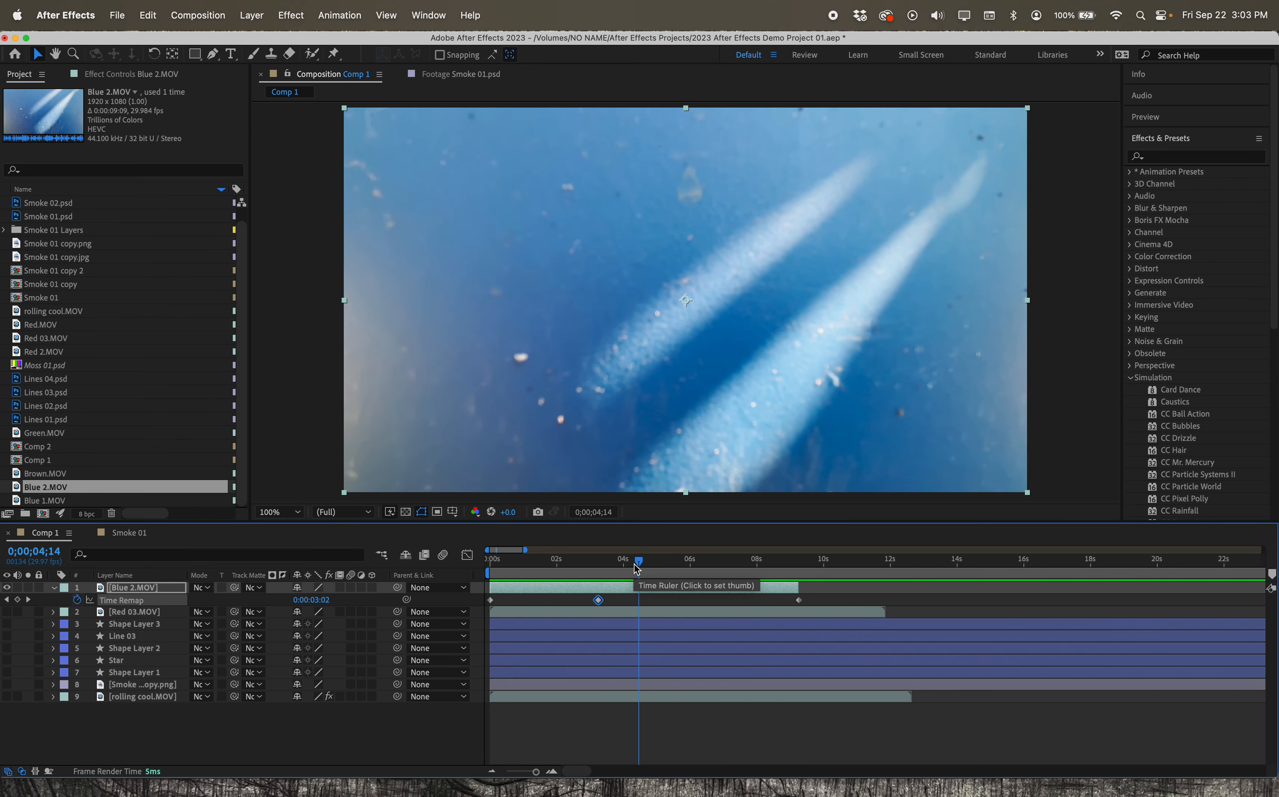
{"action": "left_click", "coordinate": [18, 603]}
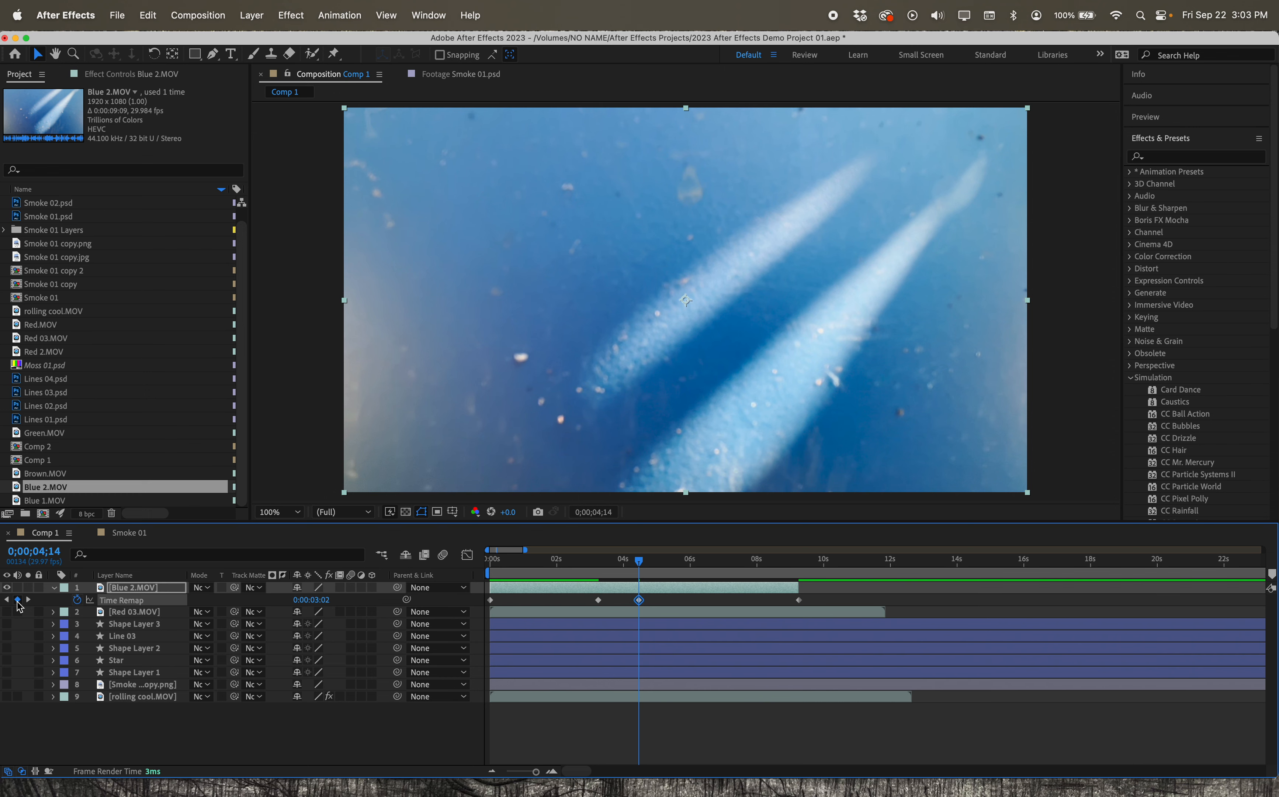
{"action": "left_click_drag", "start_coordinate": [640, 600], "coordinate": [588, 567]}
{"action": "left_click", "coordinate": [18, 600]}
{"action": "key", "text": "space"}
{"action": "key", "text": "space"}
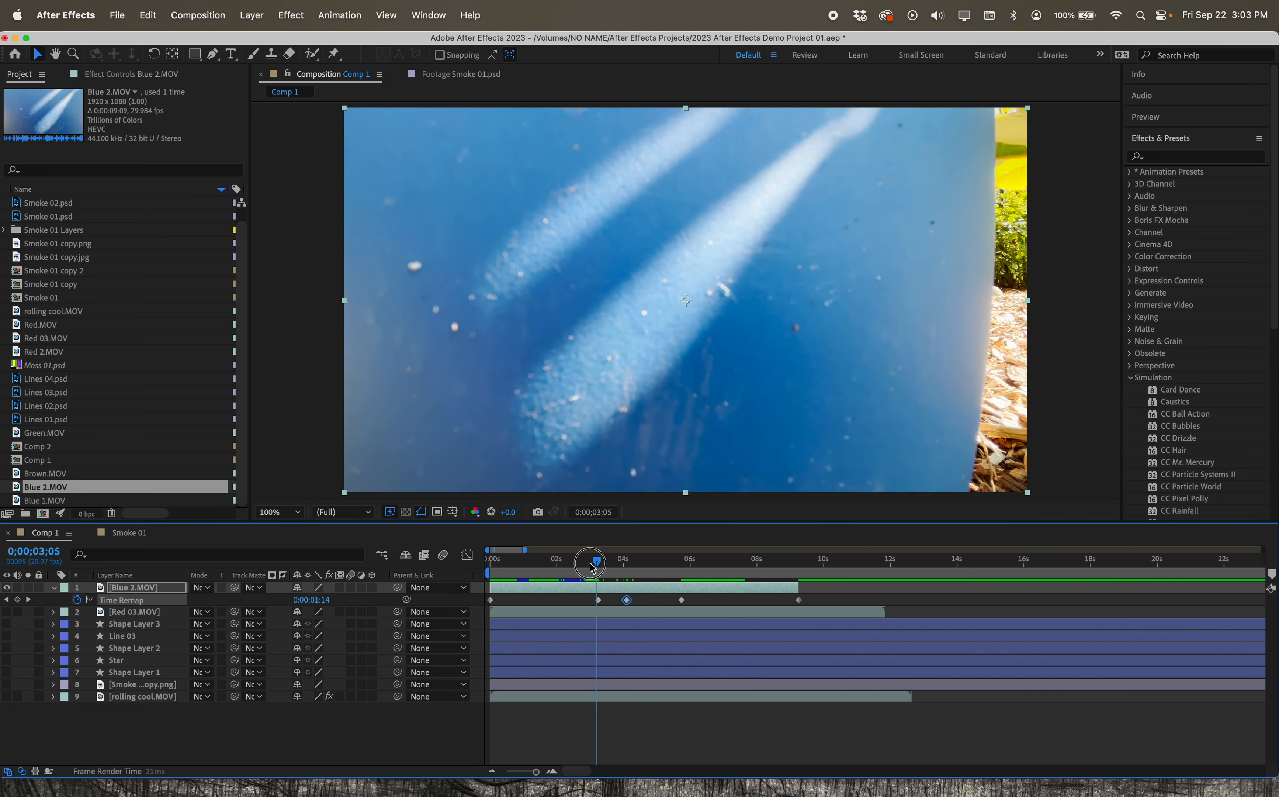
{"action": "key", "text": "space"}
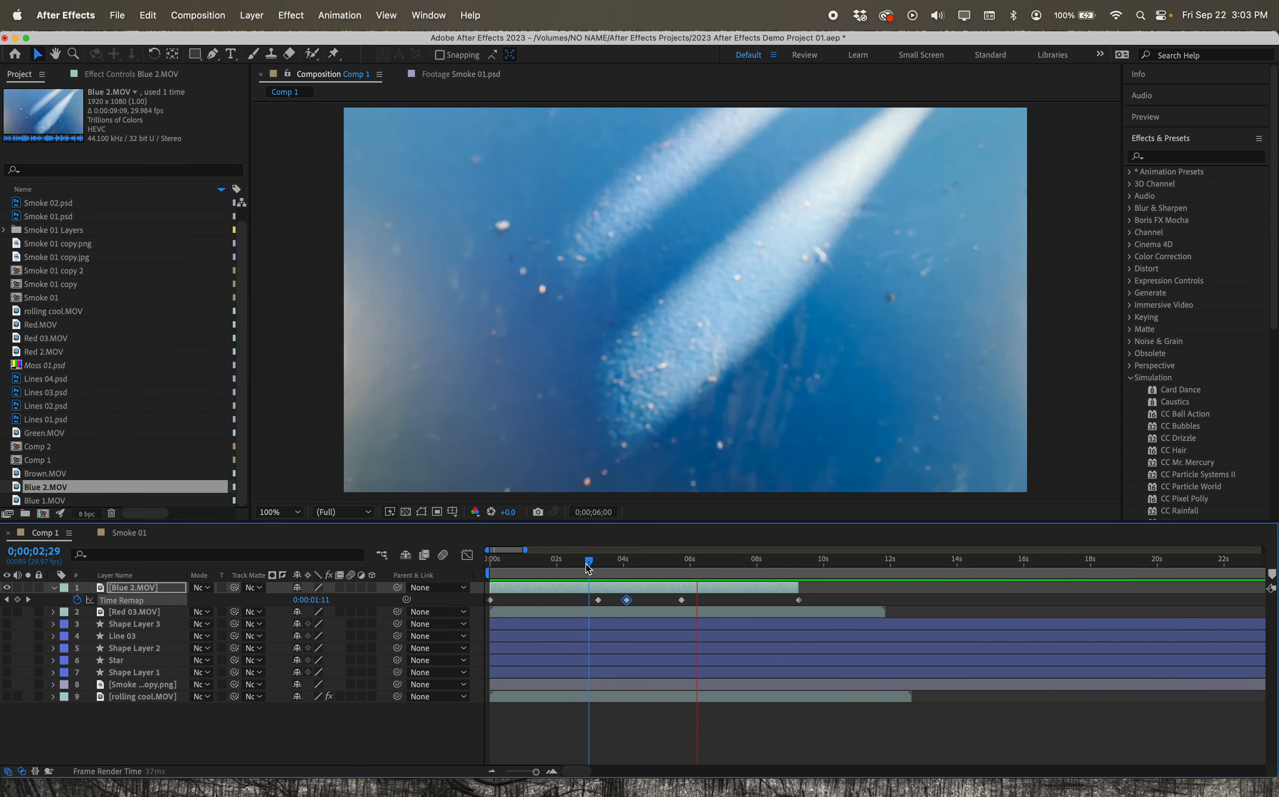
Move the last Time Remap keyframe out to about 15.5 seconds and preview from 0;00;06;14.
{"action": "left_click_drag", "start_coordinate": [799, 600], "coordinate": [1011, 600]}
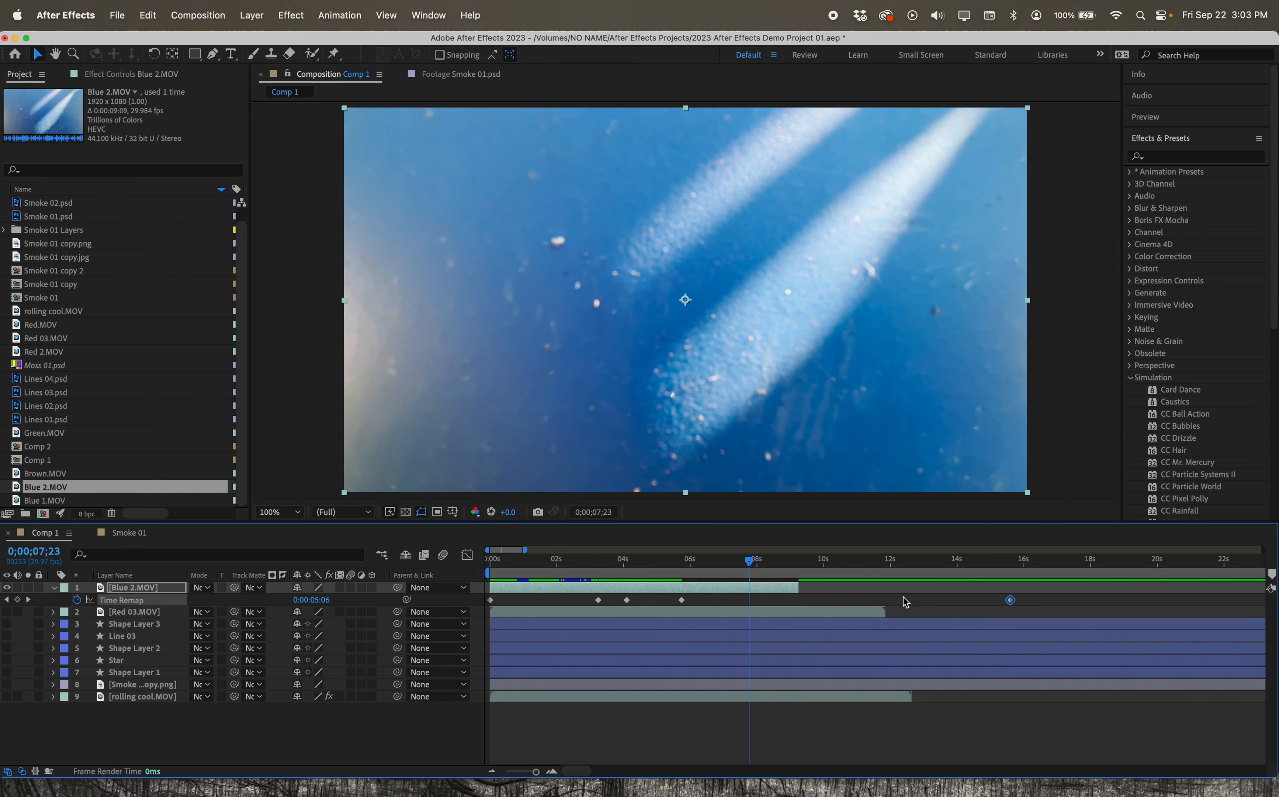
{"action": "left_click_drag", "start_coordinate": [748, 561], "coordinate": [704, 567]}
{"action": "key", "text": "space"}
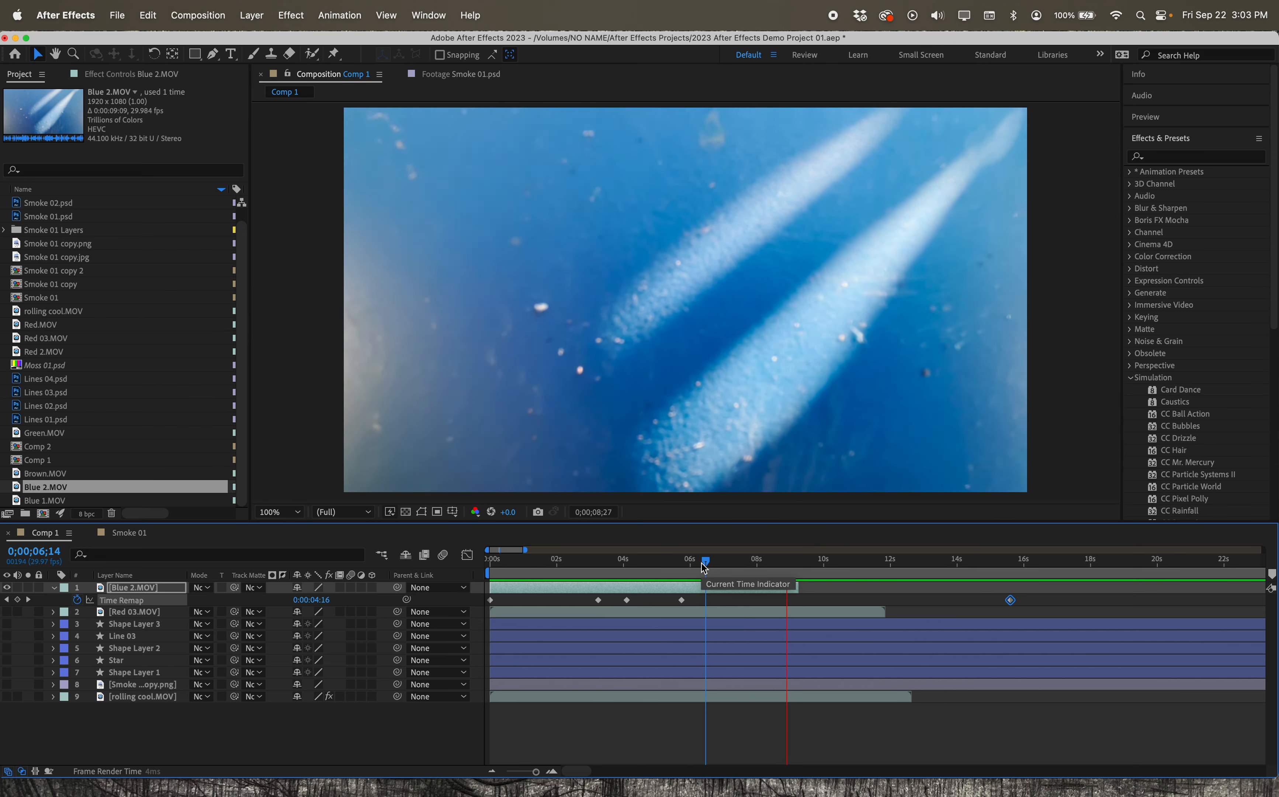
{"action": "key", "text": "space"}
Play the time-remapped Blue 2.MOV layer from the start of the composition.
{"action": "left_click_drag", "start_coordinate": [810, 561], "coordinate": [487, 563]}
{"action": "key", "text": "space"}
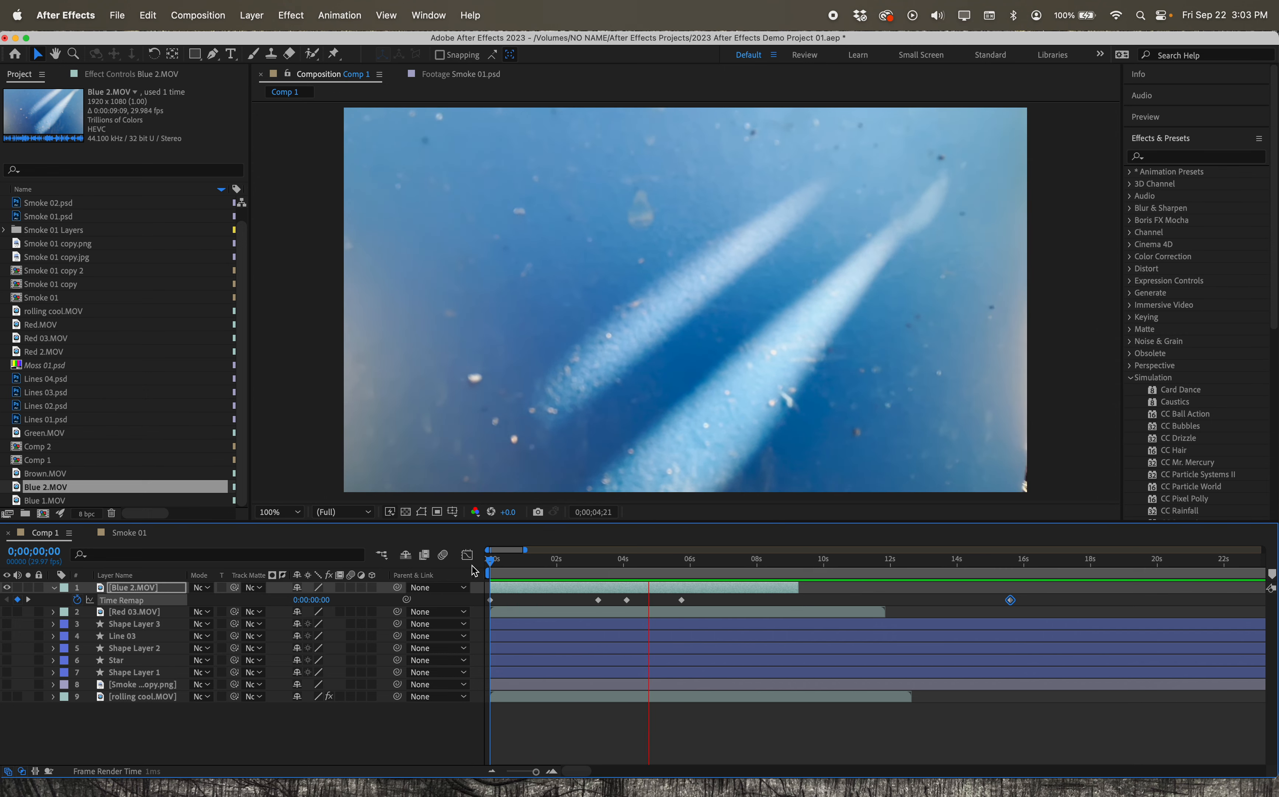
{"action": "key", "text": "space"}
{"action": "key", "text": "space"}
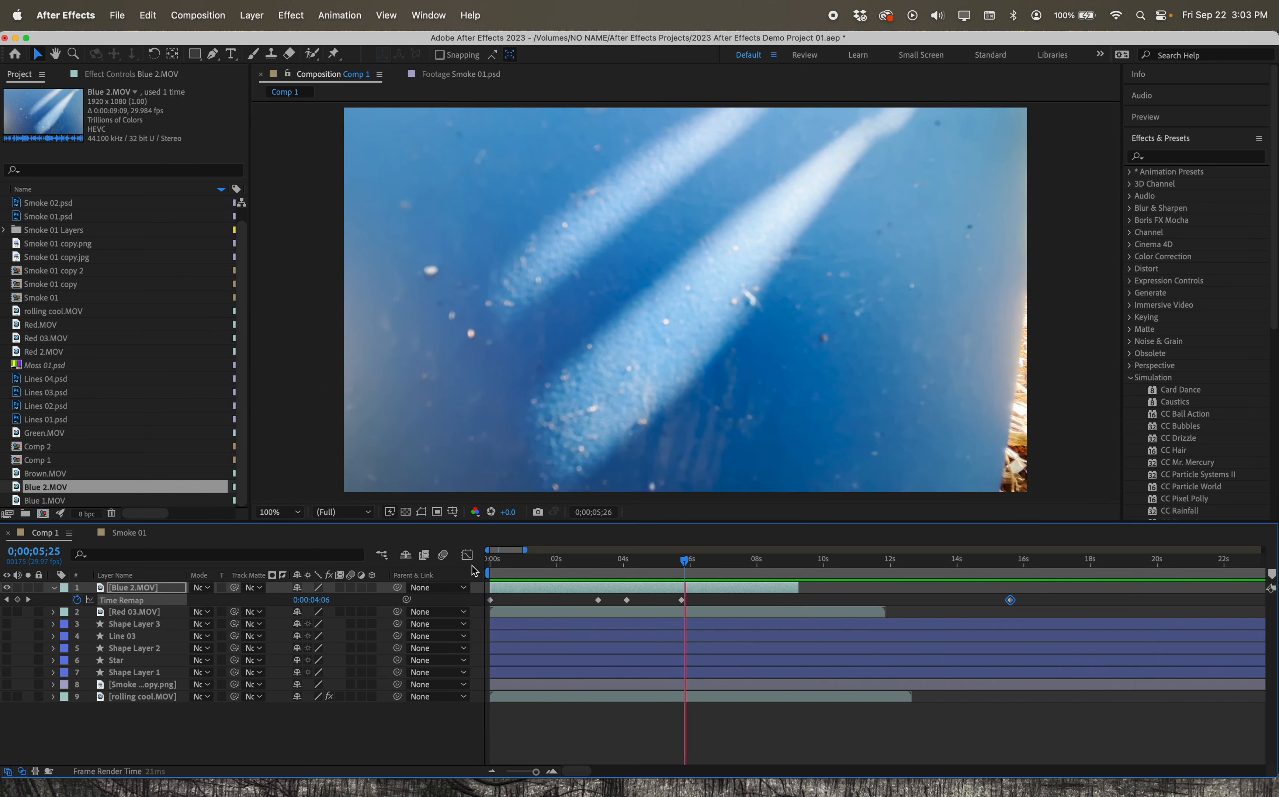
{"action": "key", "text": "space"}
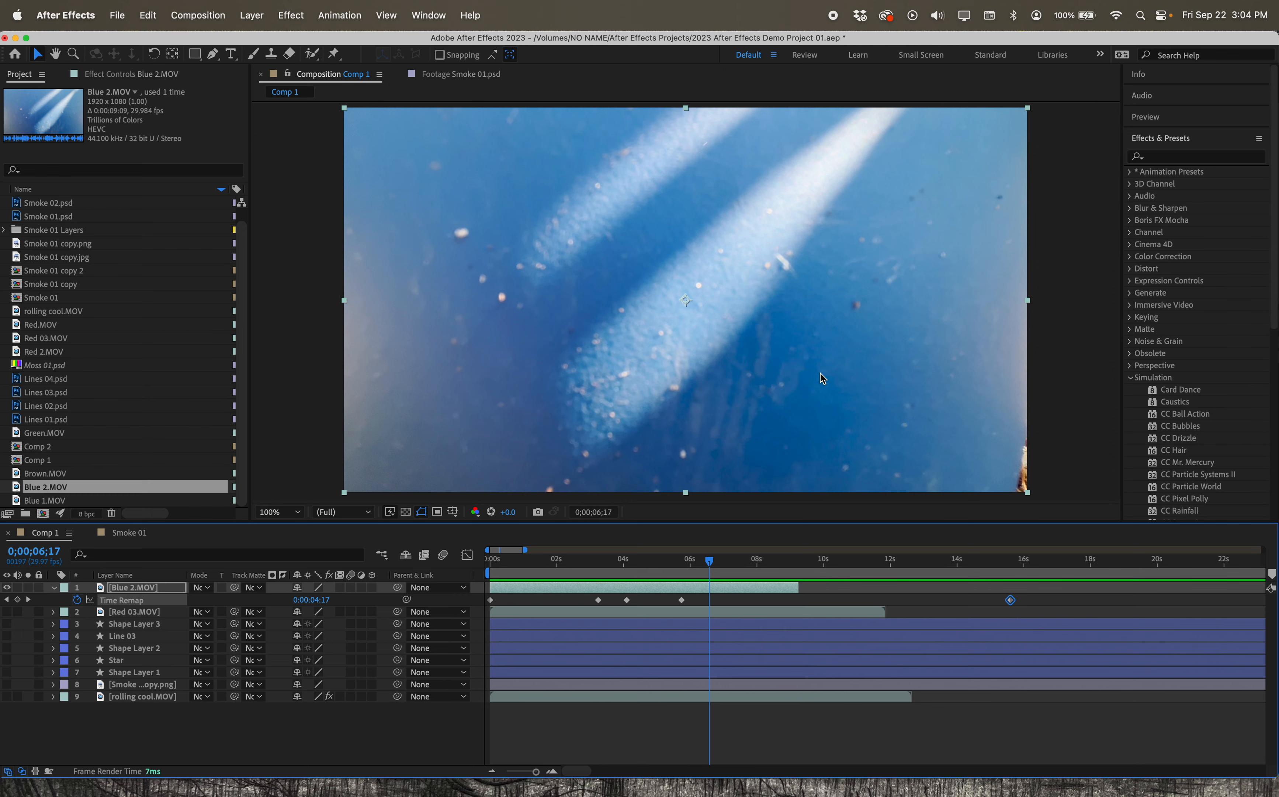
Move the Time Remap keyframe at about 5.7 seconds back to about 2.5 seconds and preview from the start.
{"action": "key", "text": "period"}
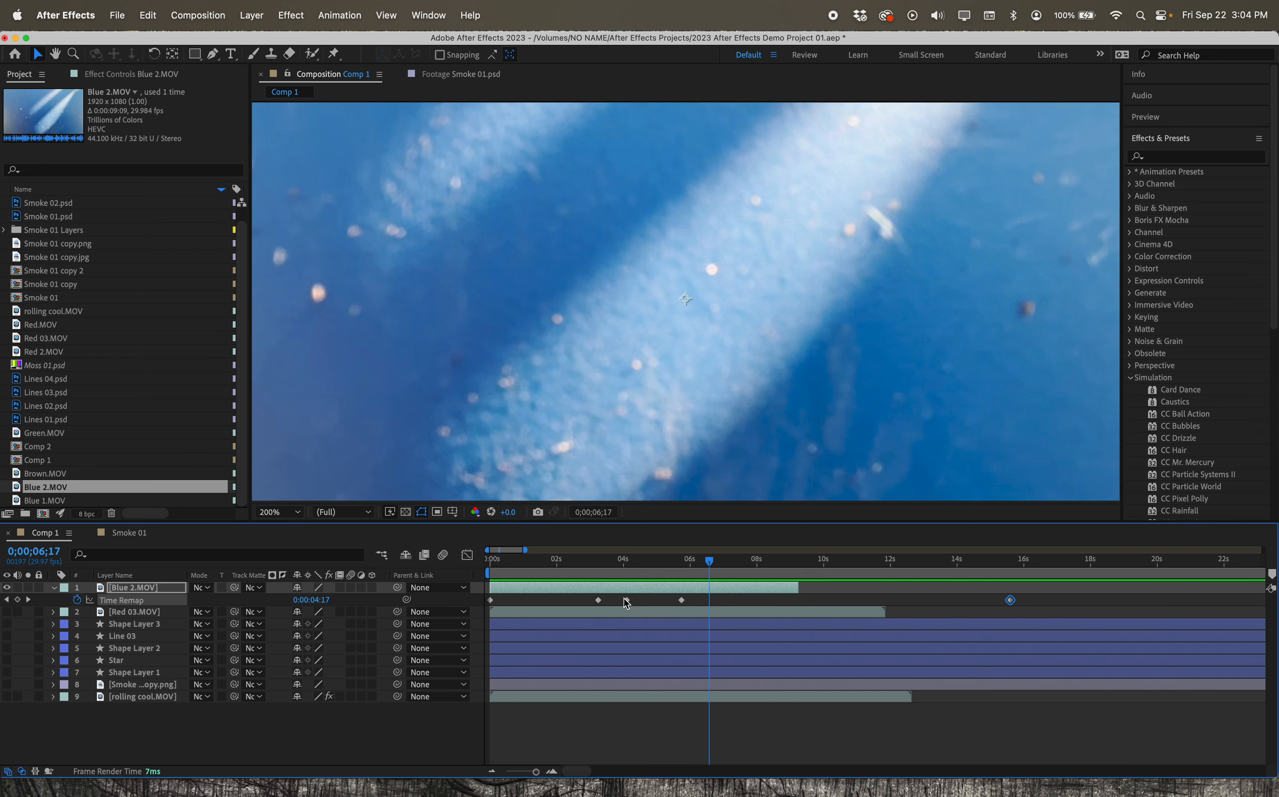
{"action": "left_click_drag", "start_coordinate": [681, 601], "coordinate": [577, 604]}
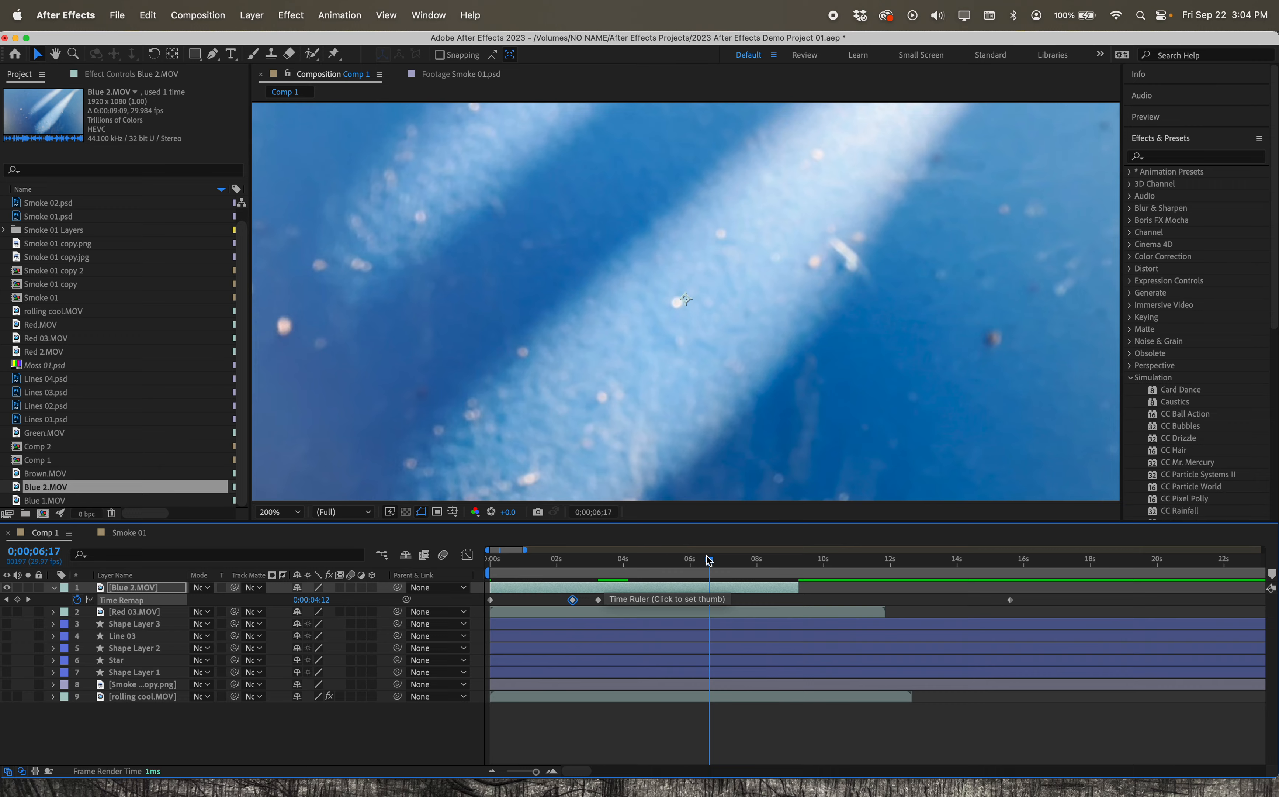
{"action": "key", "text": "Home"}
{"action": "key", "text": "space"}
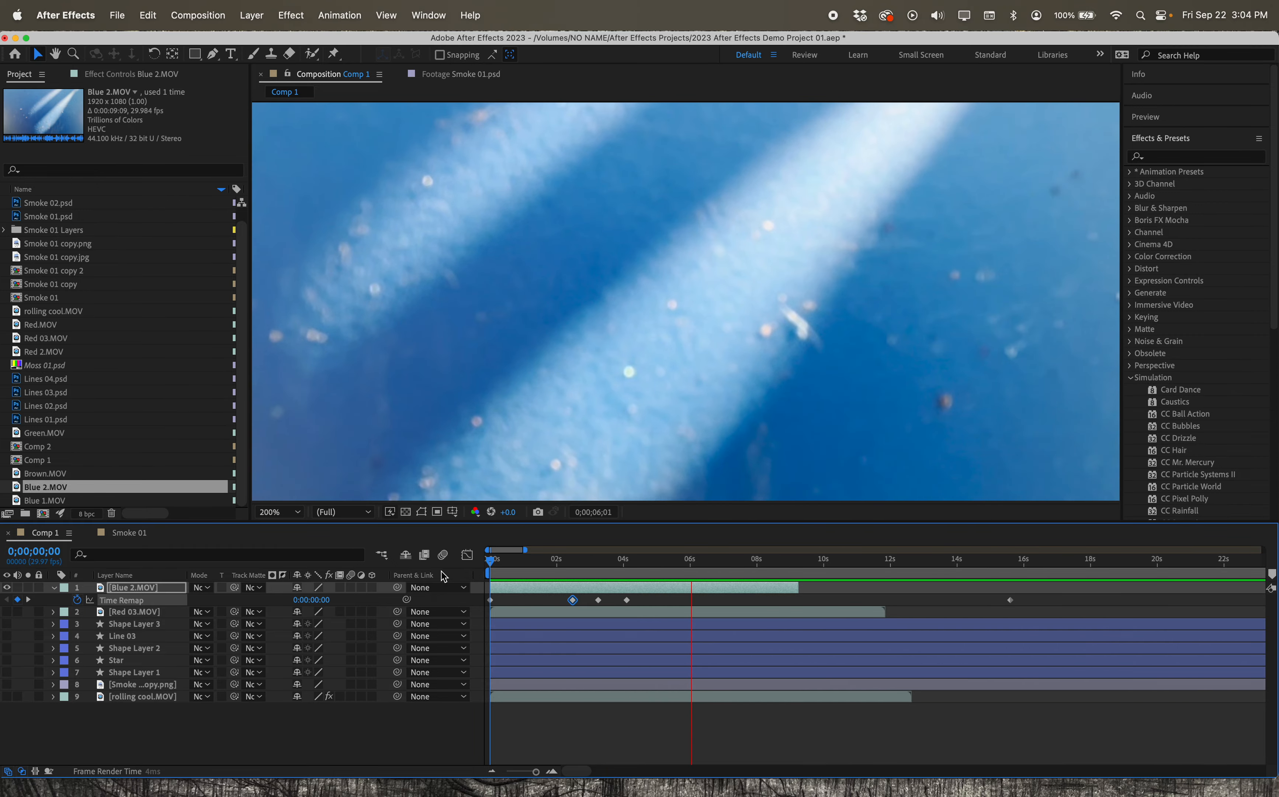
{"action": "key", "text": "space"}
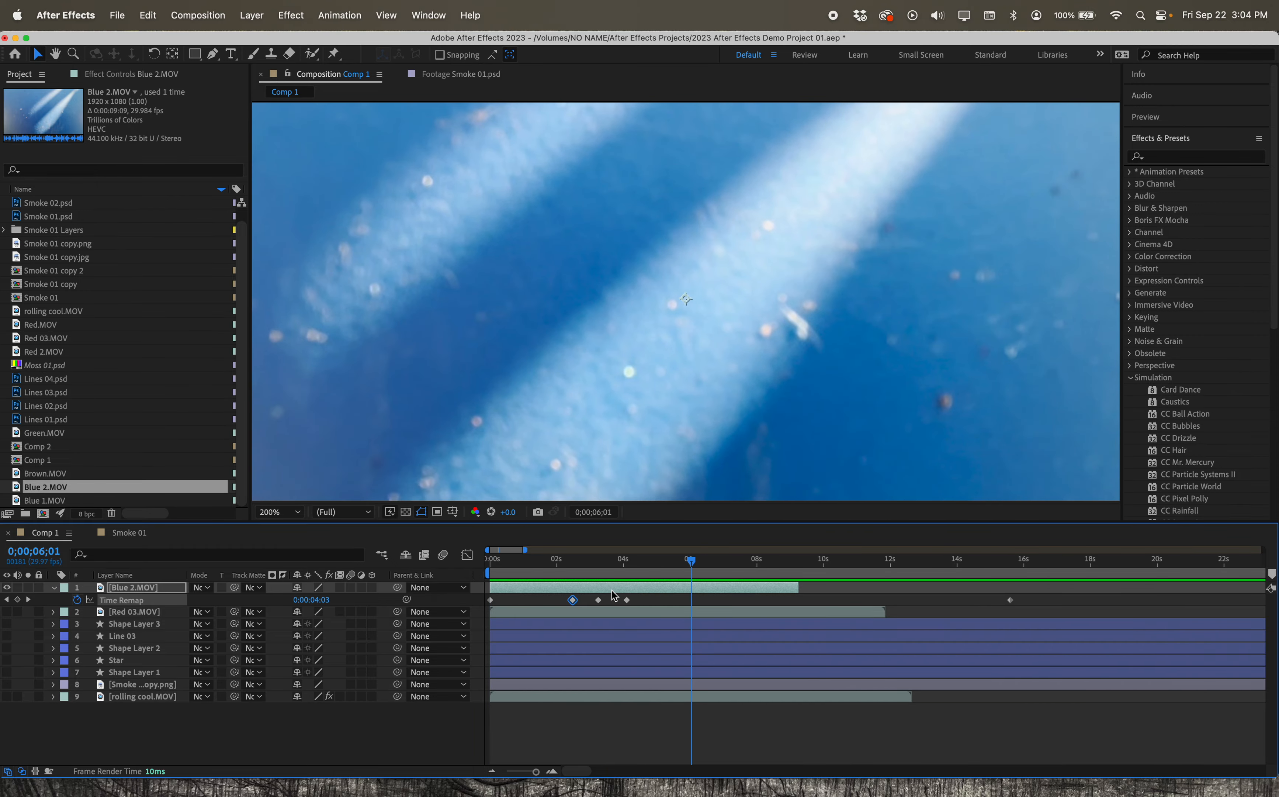
Replace the Blue 2.MOV layer's time remapping with Time-Reverse Layer and preview the reversed playback from near the start.
{"action": "left_click", "coordinate": [77, 600]}
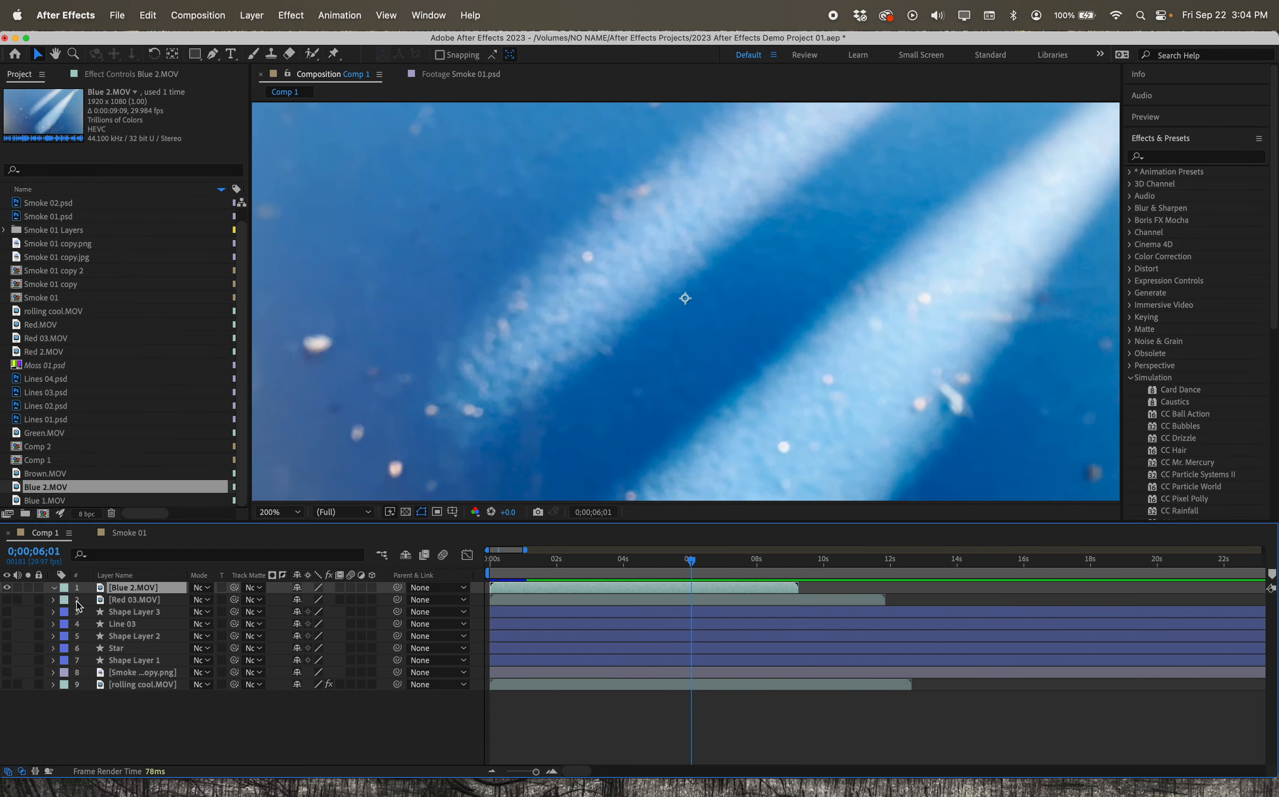
{"action": "right_click", "coordinate": [546, 586]}
{"action": "mouse_move", "coordinate": [632, 440]}
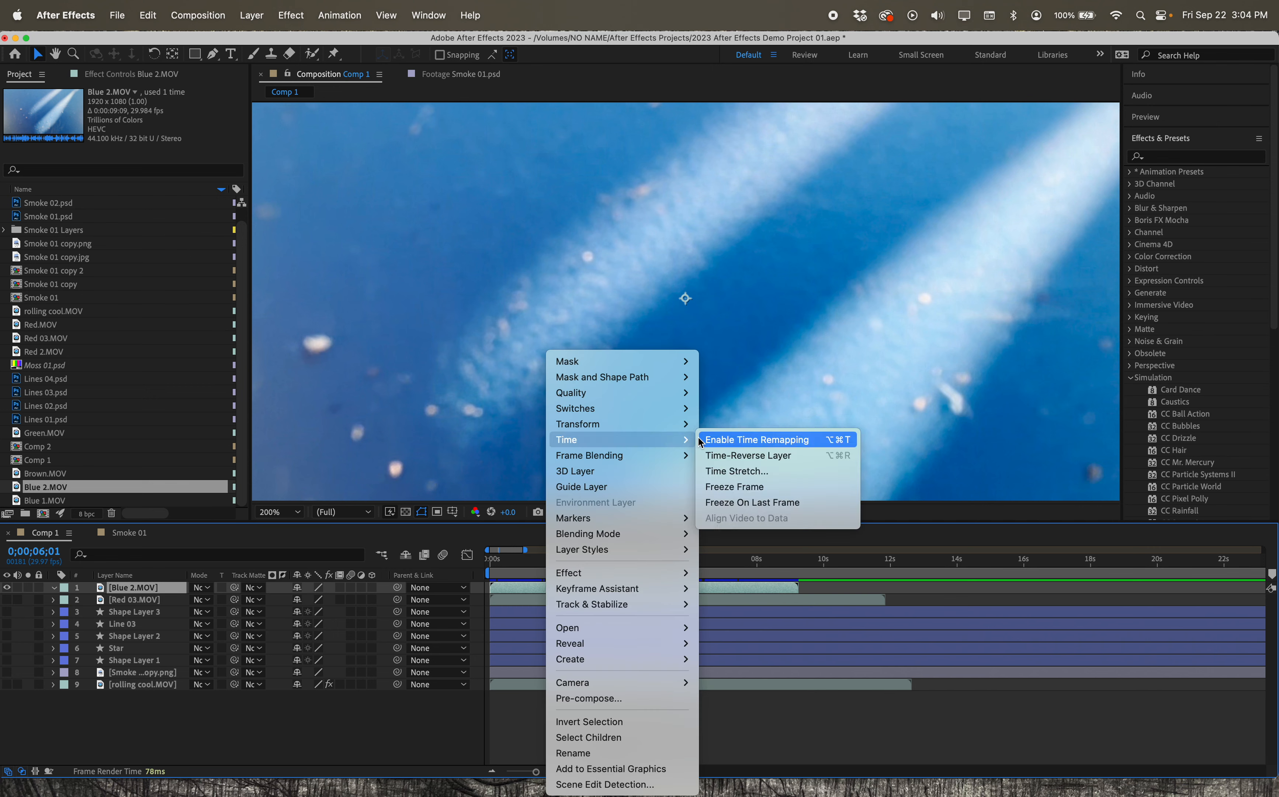
{"action": "left_click", "coordinate": [717, 456]}
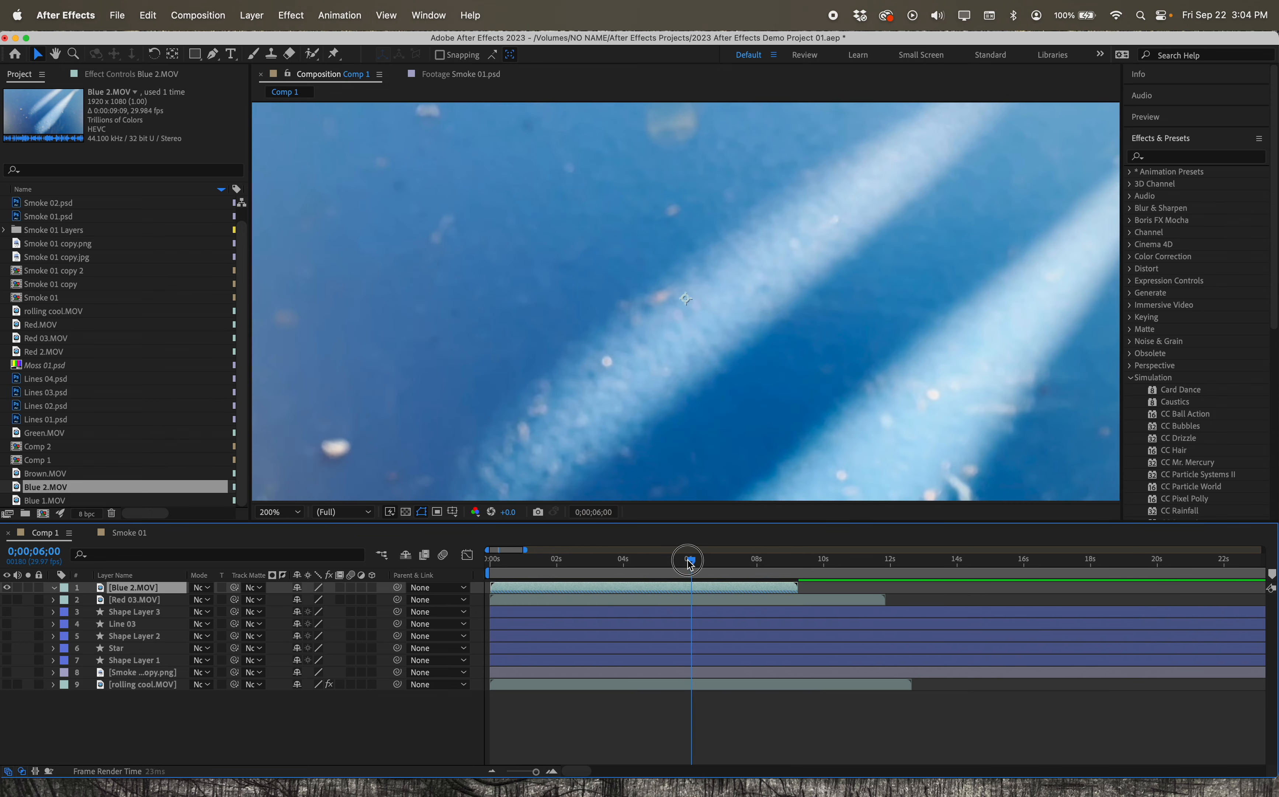
{"action": "left_click_drag", "start_coordinate": [691, 560], "coordinate": [496, 564]}
{"action": "key", "text": "space"}
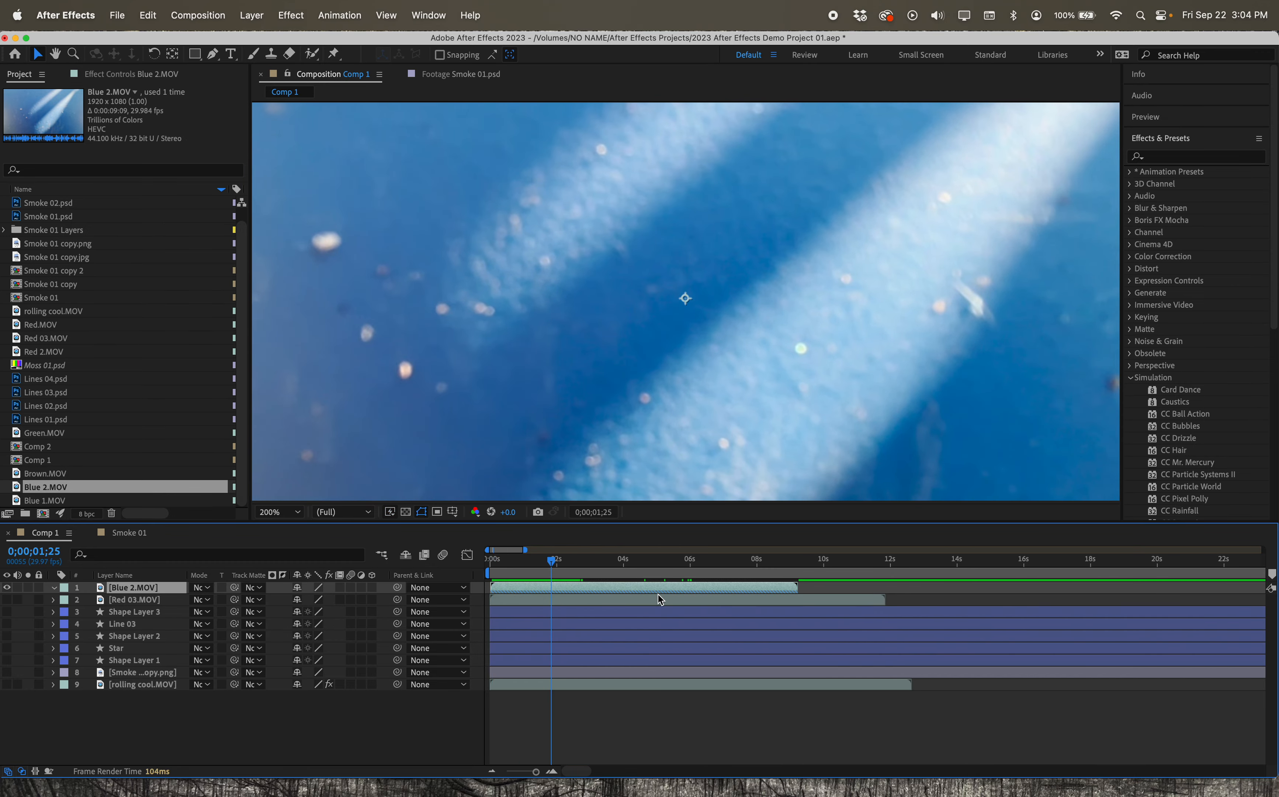
Inspect the Blue 2.MOV layer's effect controls and Transform properties.
{"action": "left_click", "coordinate": [55, 587]}
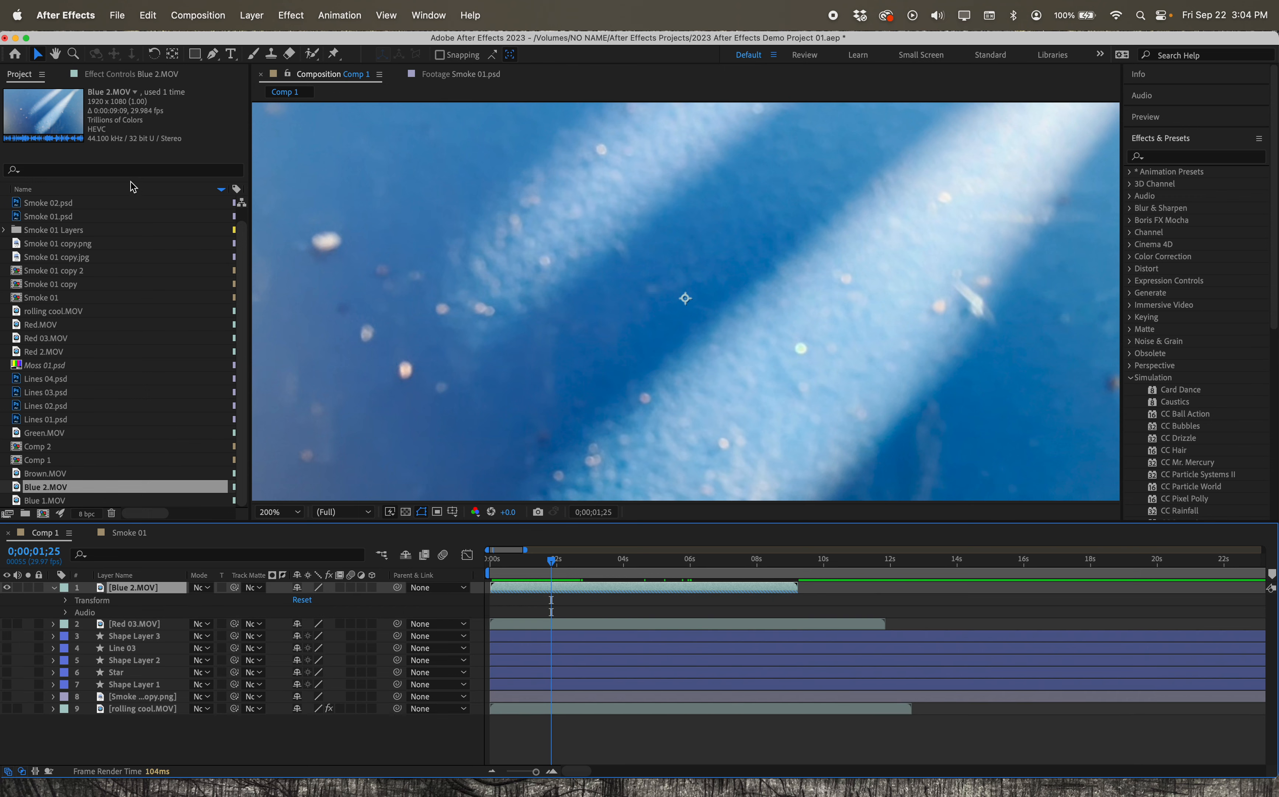
{"action": "left_click", "coordinate": [133, 75]}
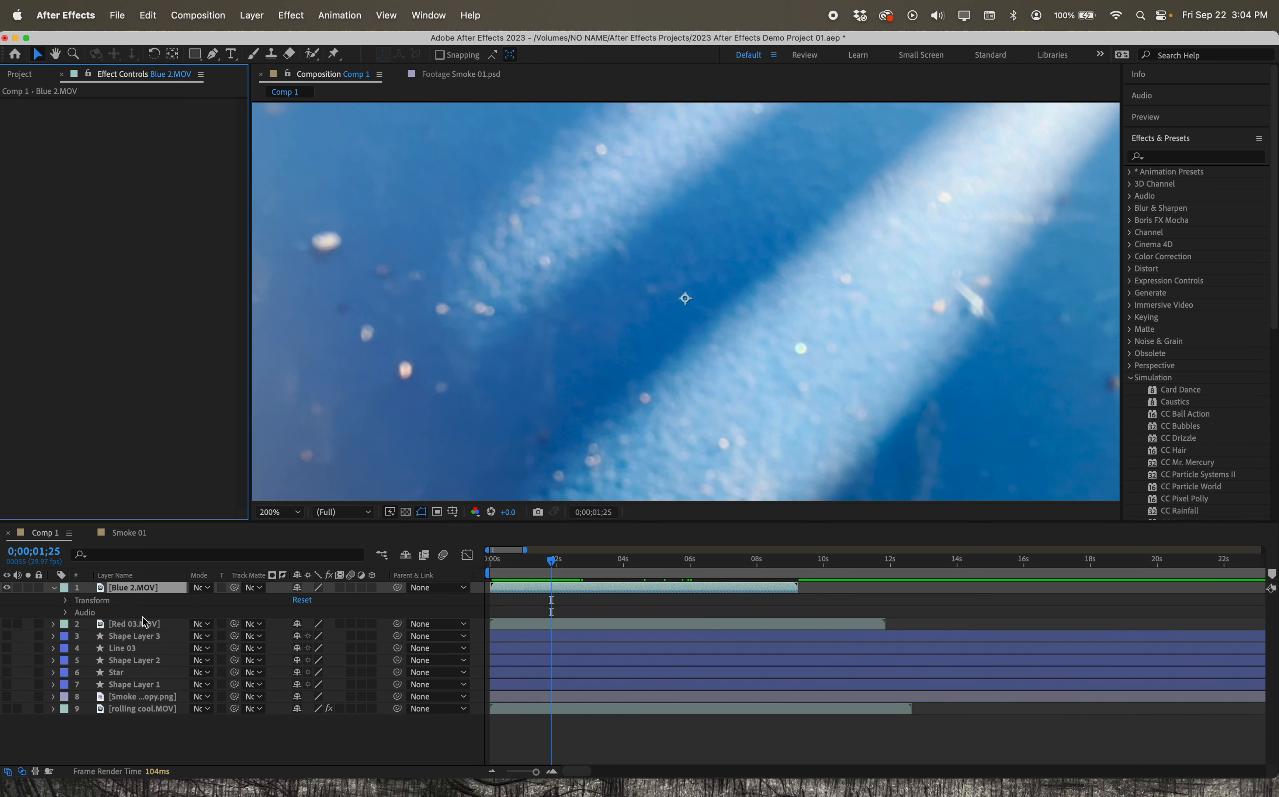
{"action": "left_click", "coordinate": [107, 604]}
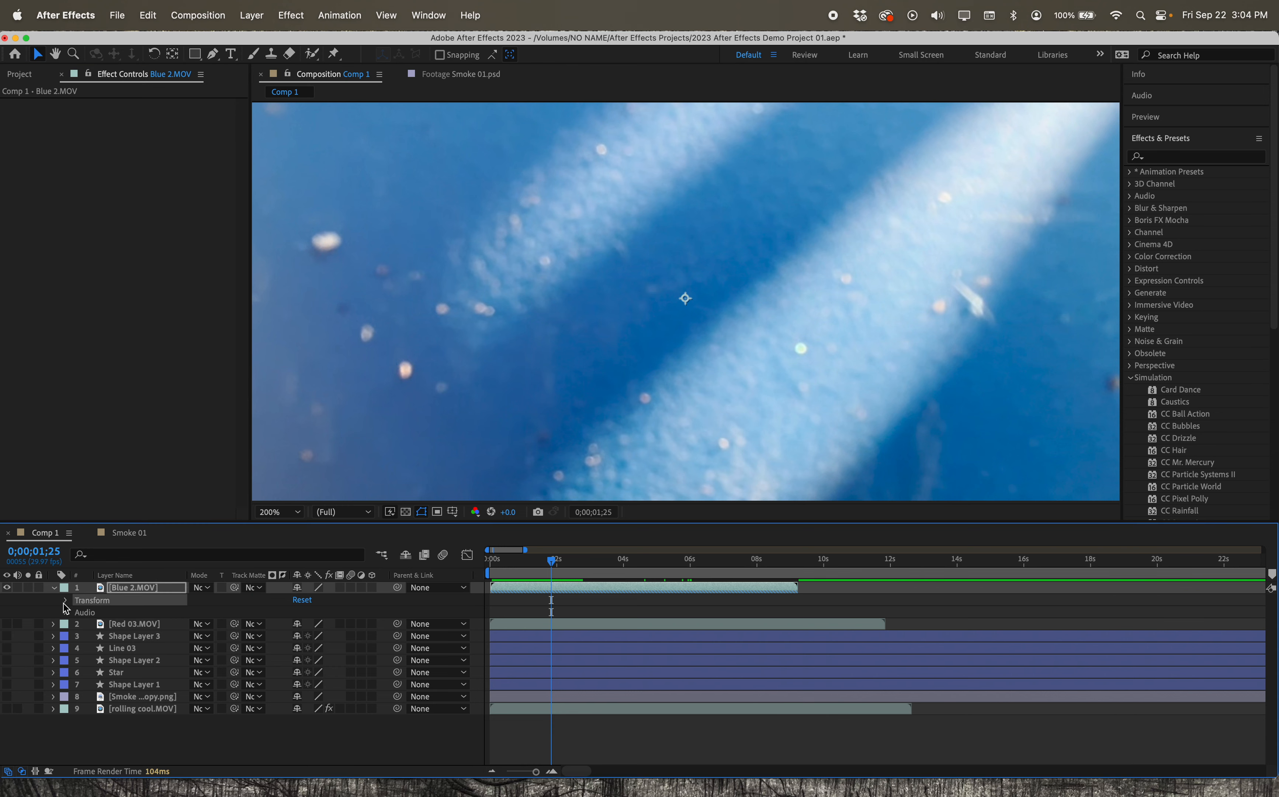
{"action": "left_click", "coordinate": [65, 601]}
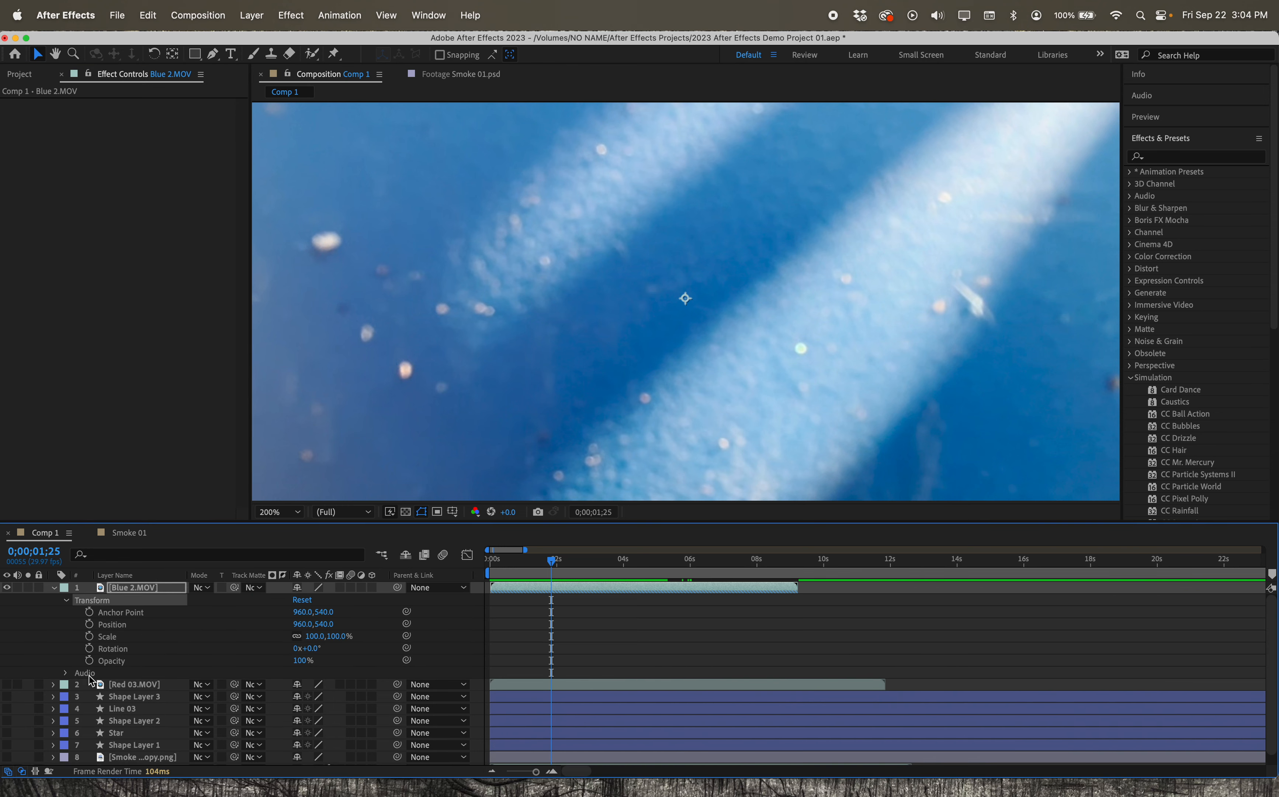
Apply Time-Reverse Layer to Blue 2.MOV again to restore its forward playback.
{"action": "left_click", "coordinate": [559, 588]}
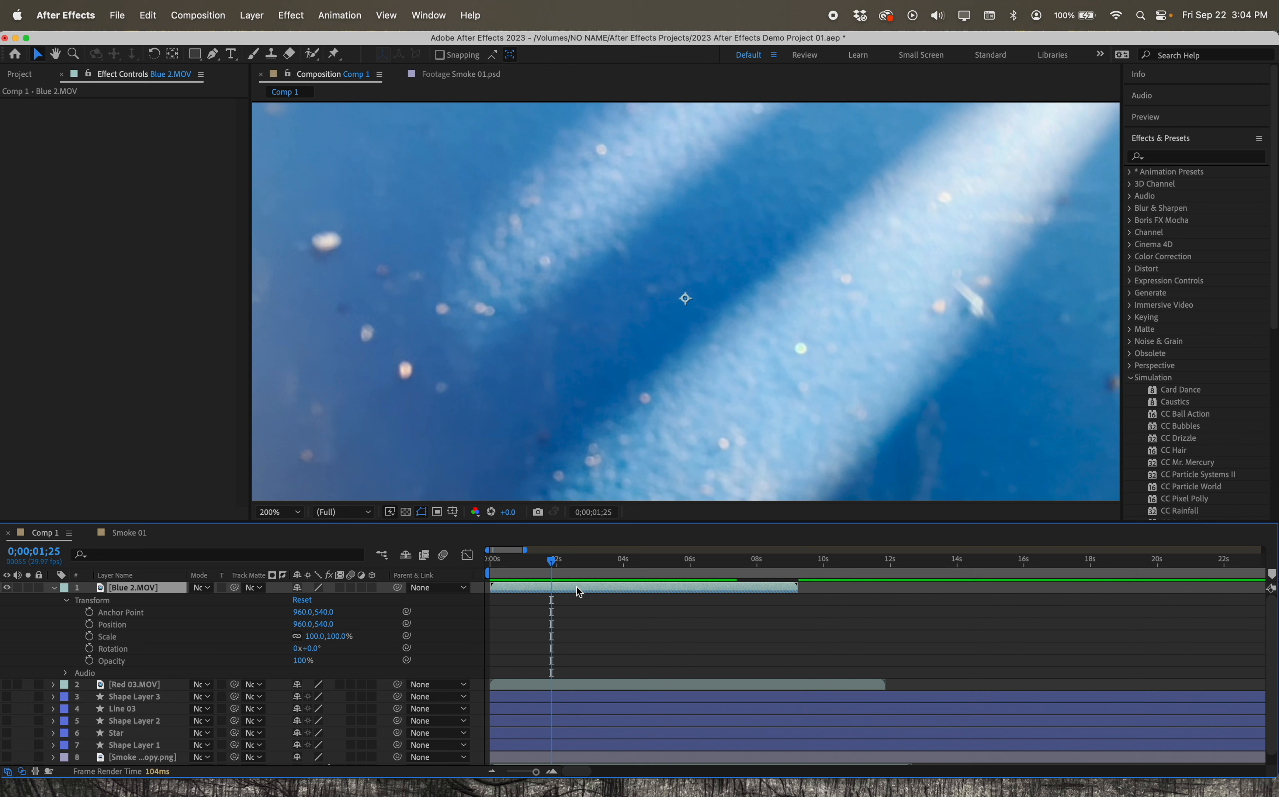
{"action": "right_click", "coordinate": [576, 587]}
{"action": "mouse_move", "coordinate": [623, 578]}
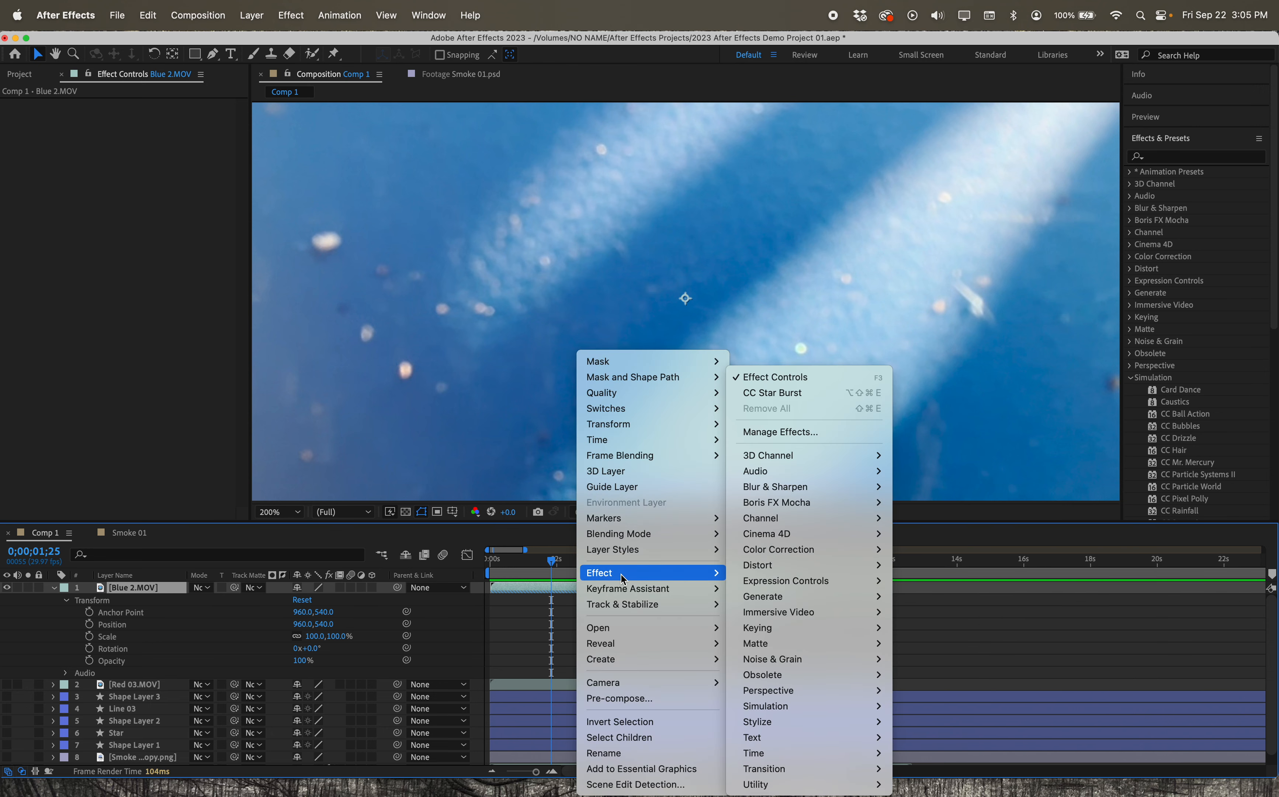
{"action": "mouse_move", "coordinate": [650, 439]}
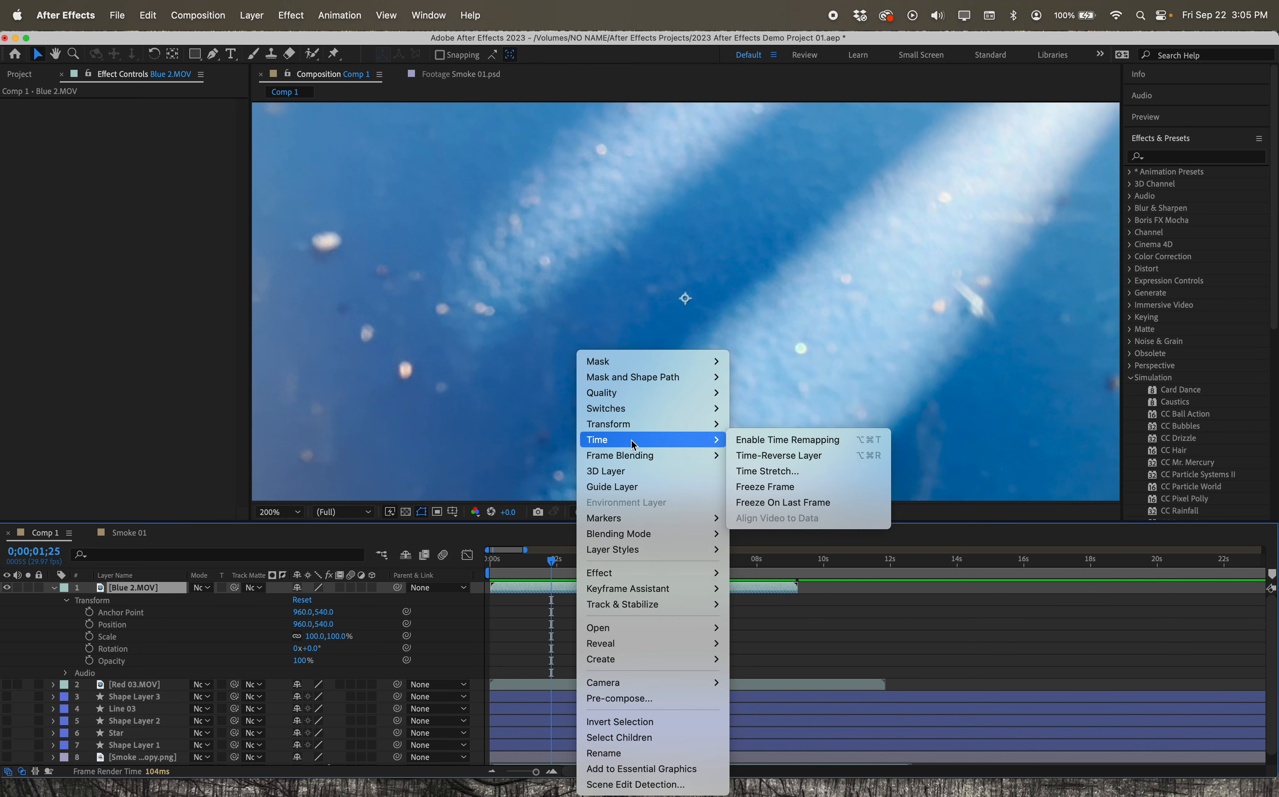
{"action": "left_click", "coordinate": [763, 454]}
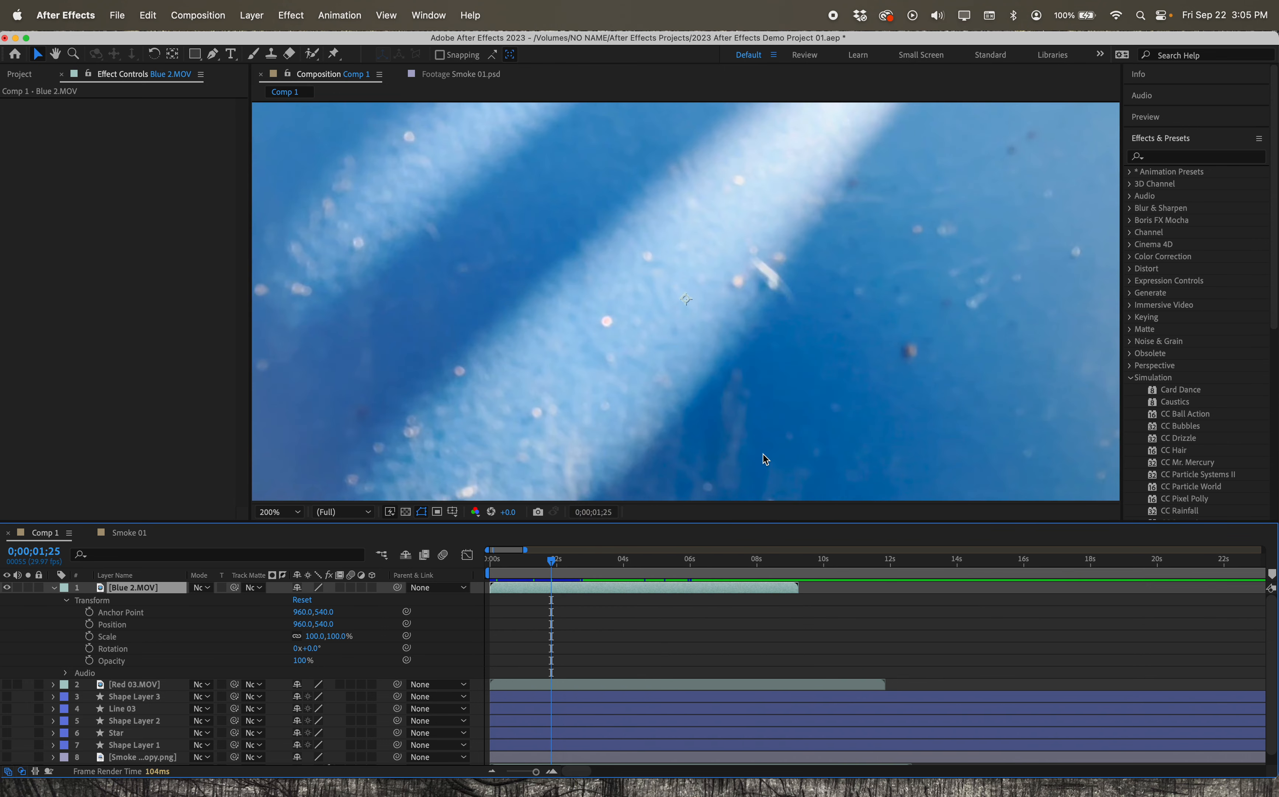
Apply Freeze Frame to the Blue 2.MOV layer at 0;00;01;25 and scrub the timeline around that frame.
{"action": "right_click", "coordinate": [658, 595]}
{"action": "mouse_move", "coordinate": [773, 446]}
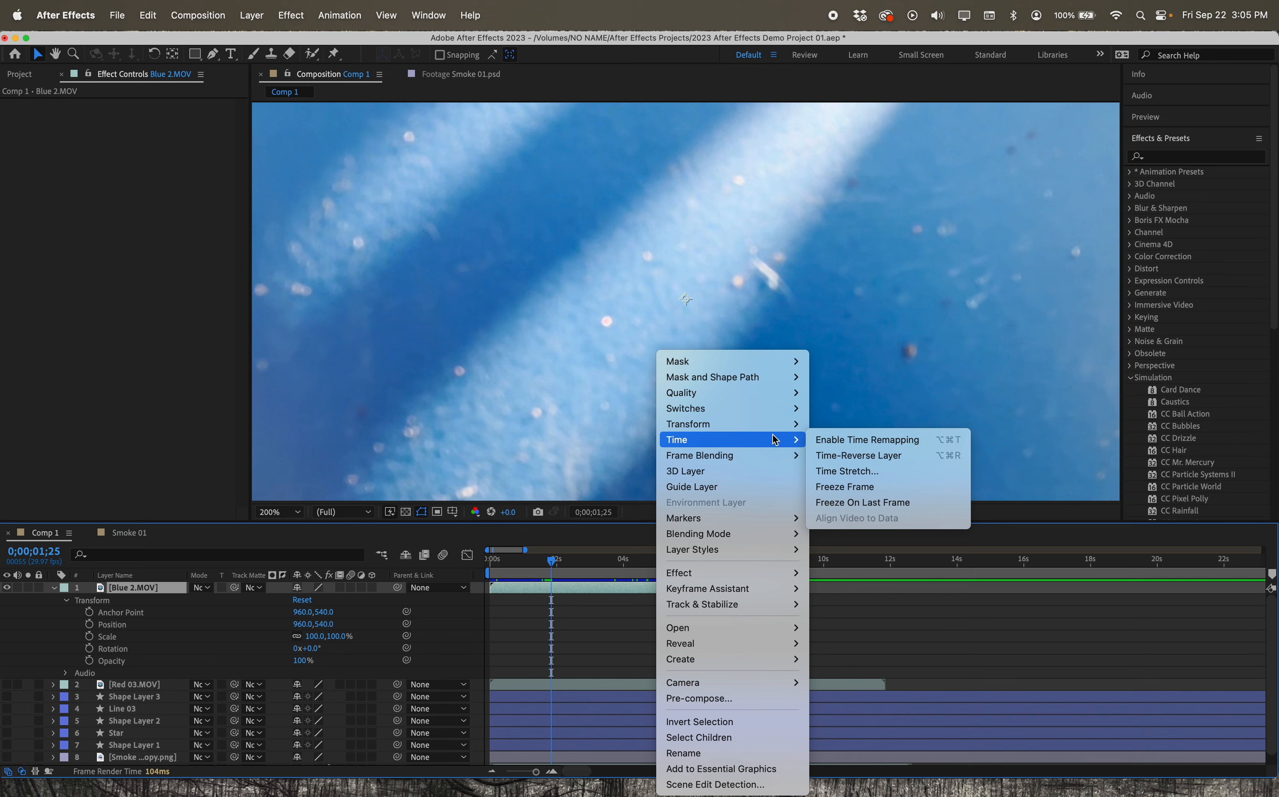
{"action": "left_click", "coordinate": [906, 496]}
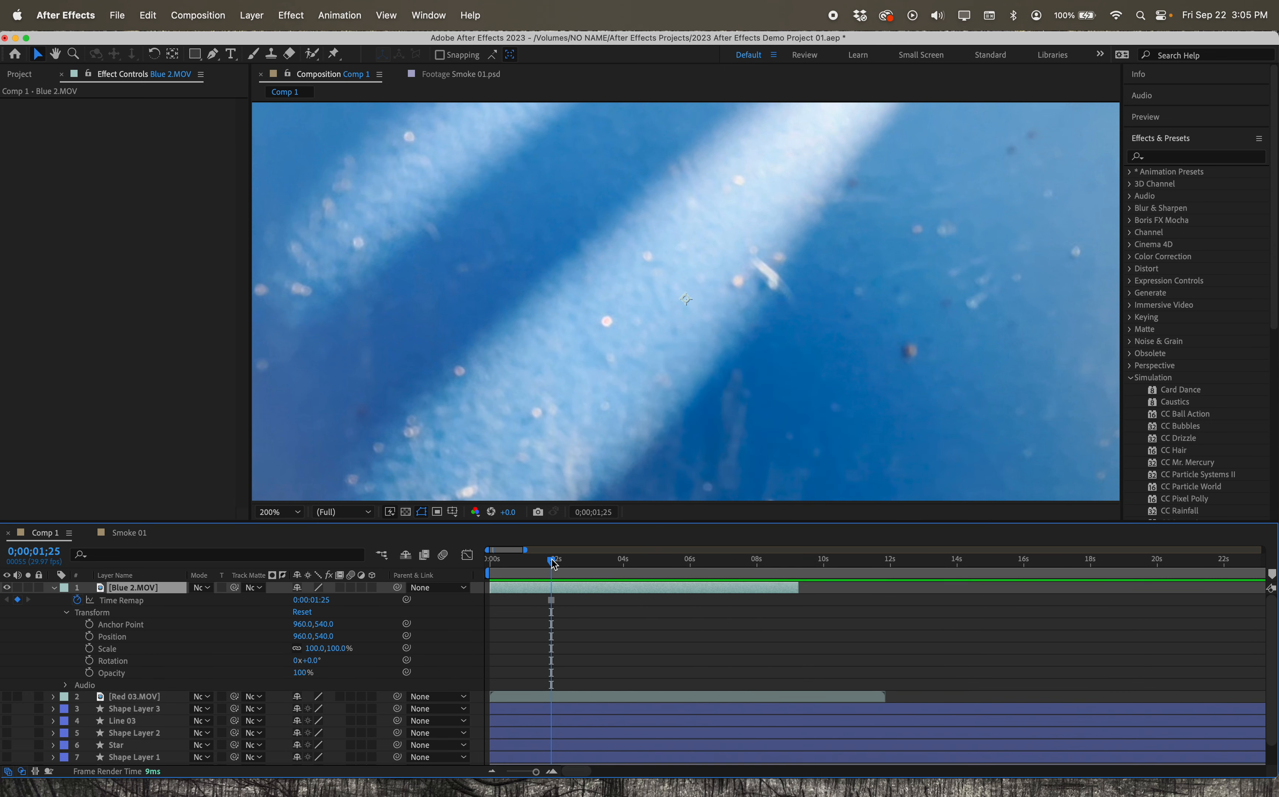
{"action": "left_click_drag", "start_coordinate": [553, 563], "coordinate": [511, 563]}
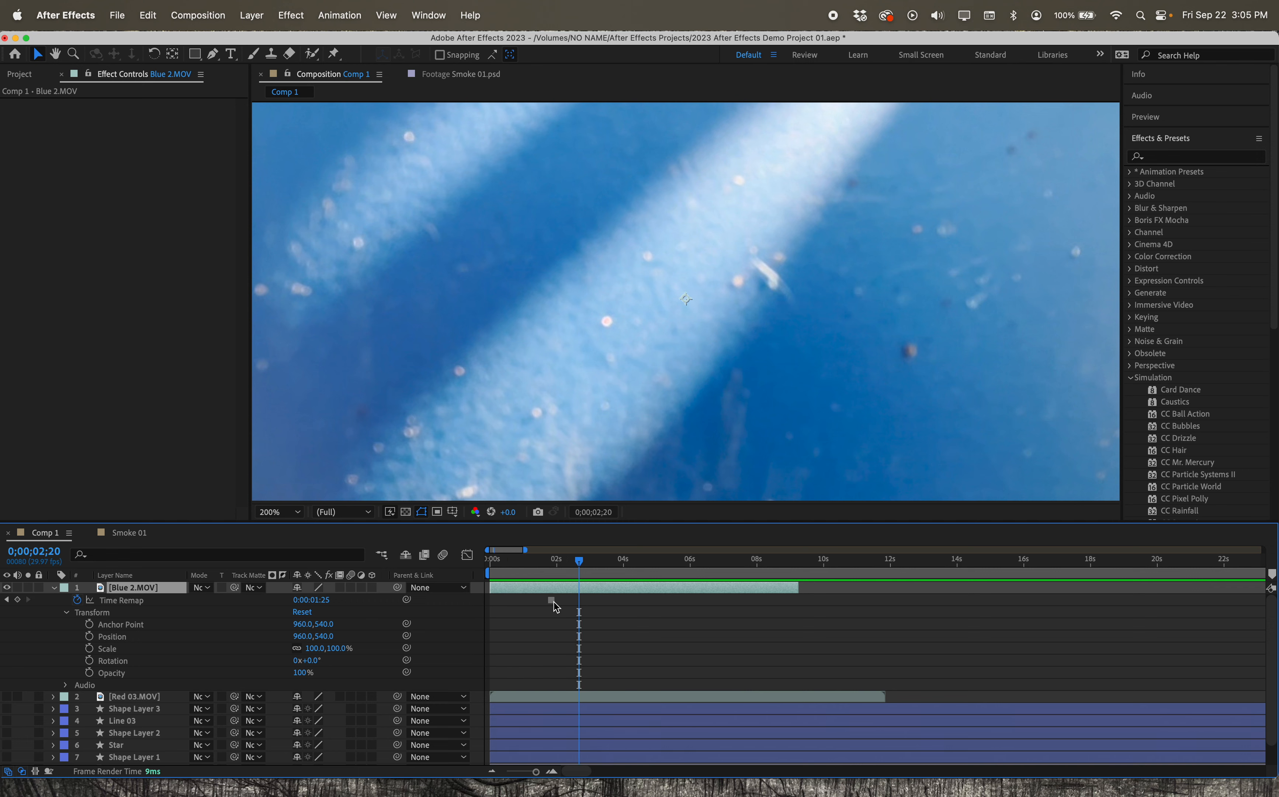
Move the freeze frame's Time Remap keyframe to about 7.8 seconds, scrubbing and previewing the layer near its end.
{"action": "left_click_drag", "start_coordinate": [551, 599], "coordinate": [780, 601]}
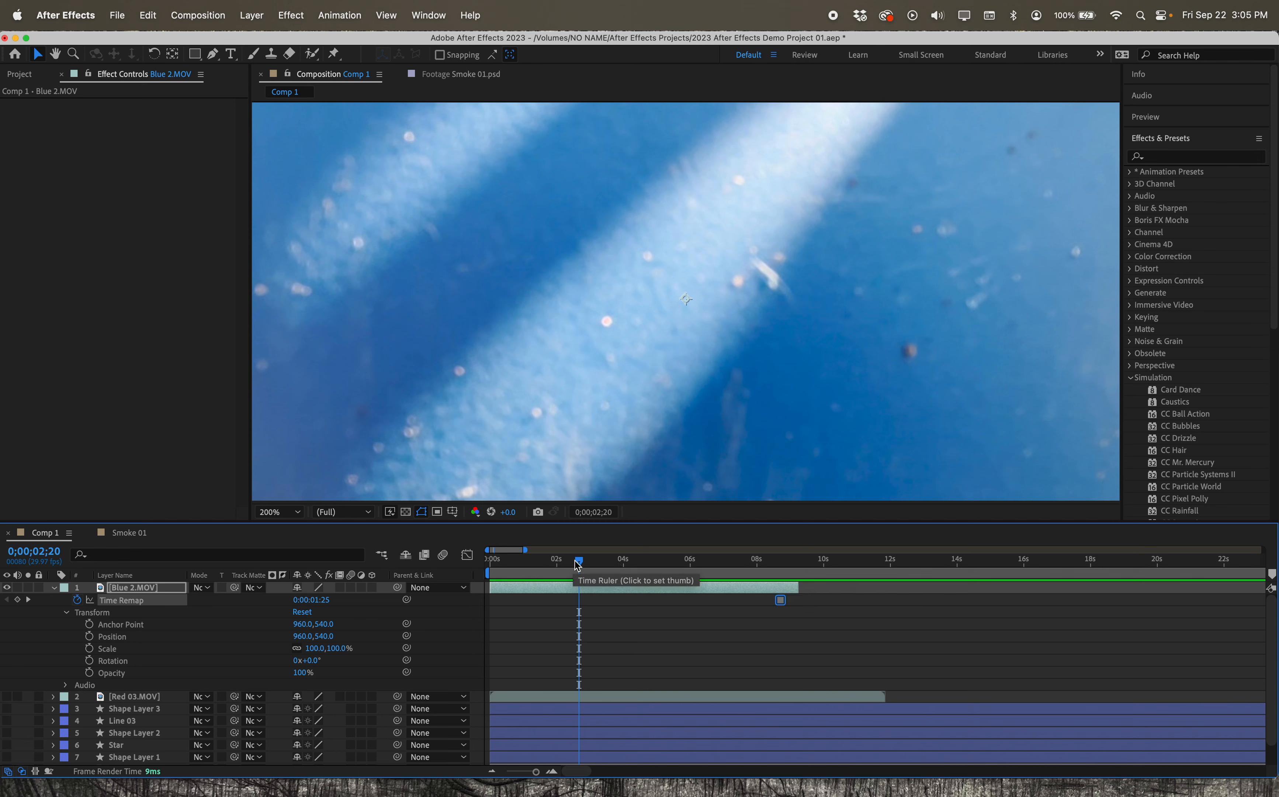
{"action": "left_click_drag", "start_coordinate": [579, 562], "coordinate": [688, 563]}
{"action": "left_click_drag", "start_coordinate": [781, 599], "coordinate": [770, 562]}
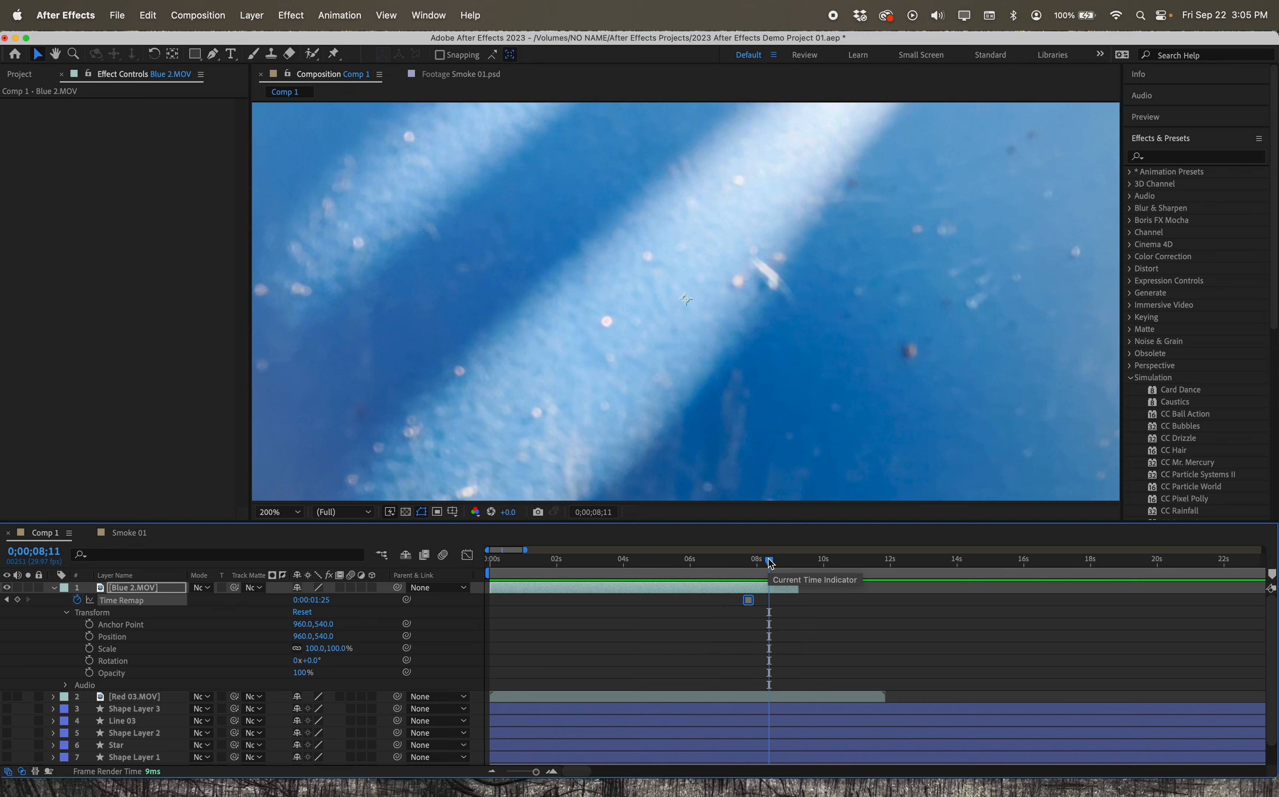
{"action": "key", "text": "space"}
{"action": "key", "text": "space"}
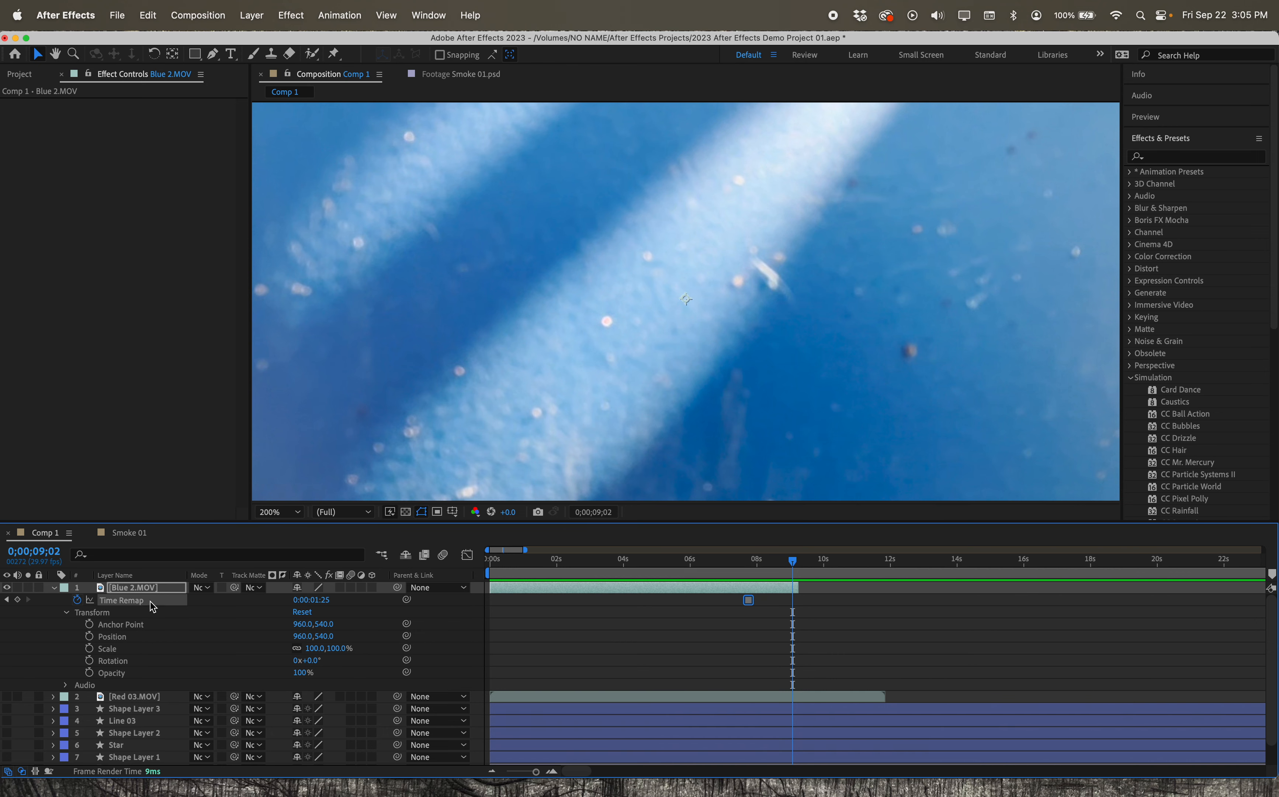
Delete Time Remap from the Blue 2.MOV layer and scrub the timeline back to 0;00;01;05.
{"action": "key", "text": "Delete"}
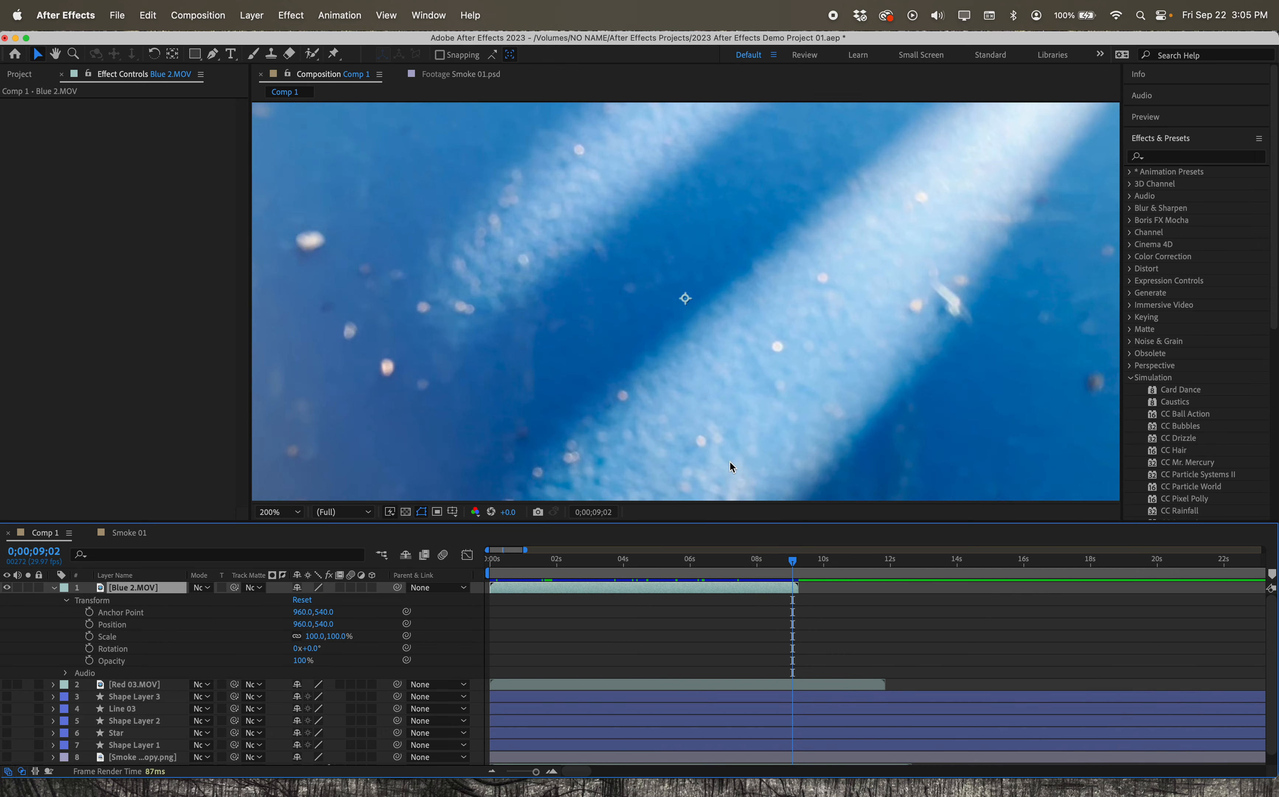
{"action": "left_click_drag", "start_coordinate": [792, 564], "coordinate": [529, 562]}
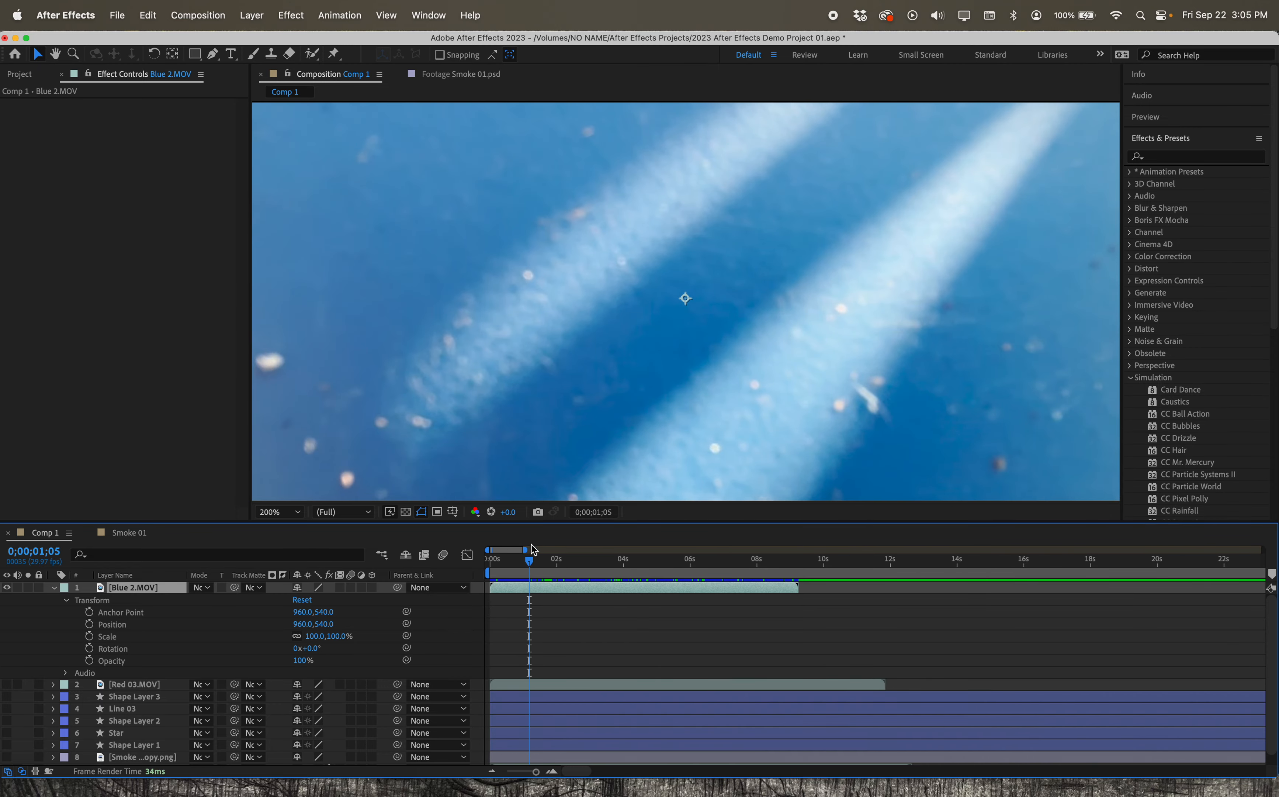